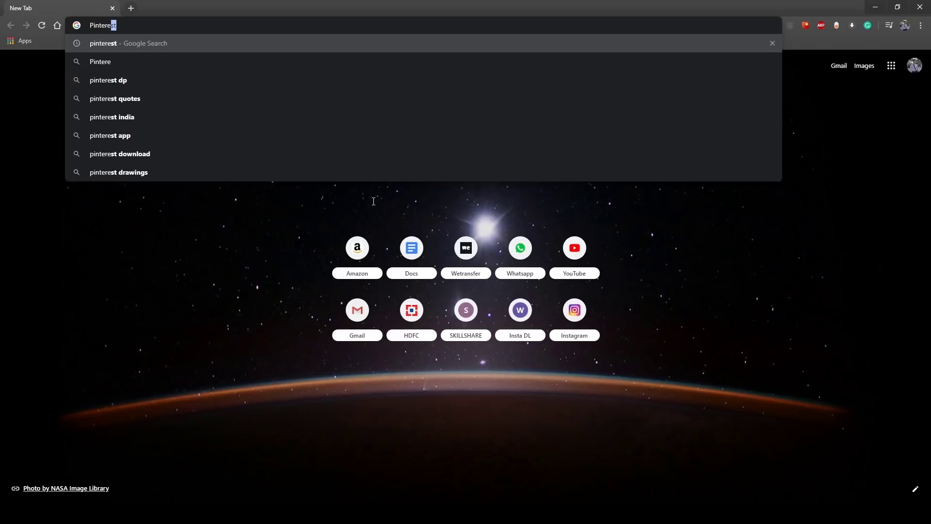
Find Pinterest through a Google search and search it for 'Thrones'.
{"action": "type", "text": "st"}
{"action": "key", "text": "Return"}
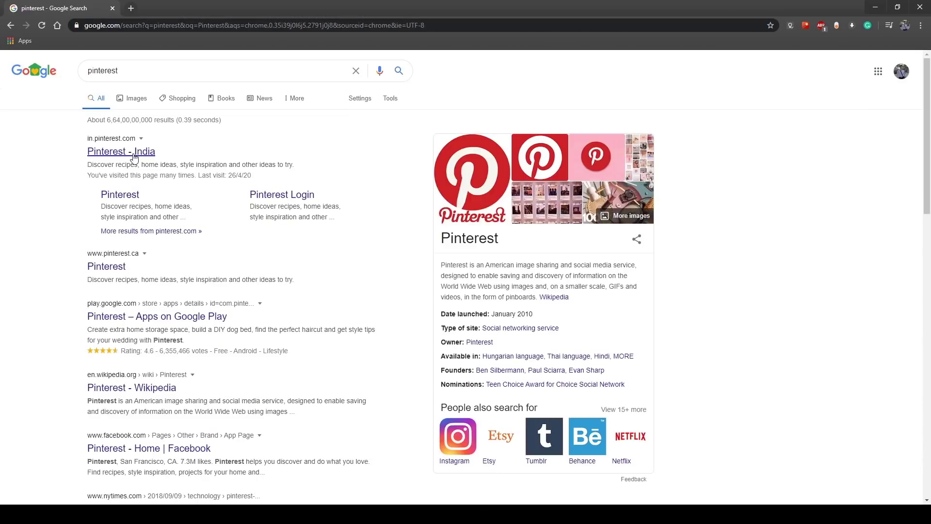
{"action": "left_click", "coordinate": [134, 158]}
{"action": "left_click", "coordinate": [153, 72]}
{"action": "type", "text": "Th"}
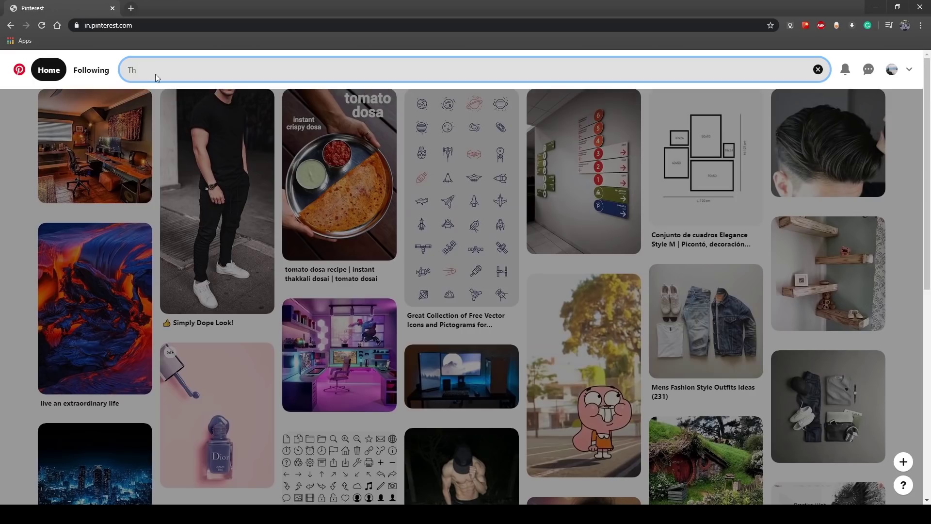
{"action": "type", "text": "rones"}
{"action": "key", "text": "Return"}
Open a throne-room pin and a related cave pin as references.
{"action": "scroll", "coordinate": [483, 279], "scroll_direction": "down", "scroll_amount": 10}
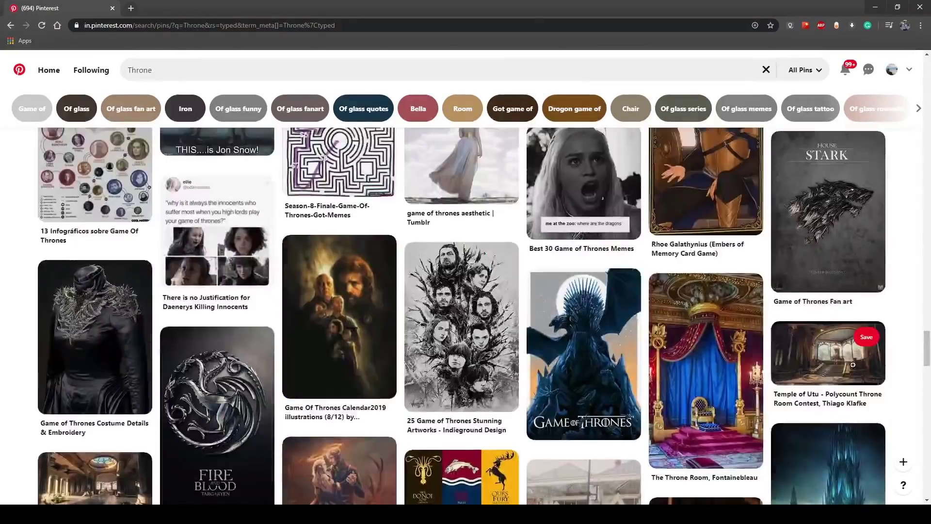
{"action": "left_click", "coordinate": [483, 279]}
{"action": "scroll", "coordinate": [387, 307], "scroll_direction": "down", "scroll_amount": 5}
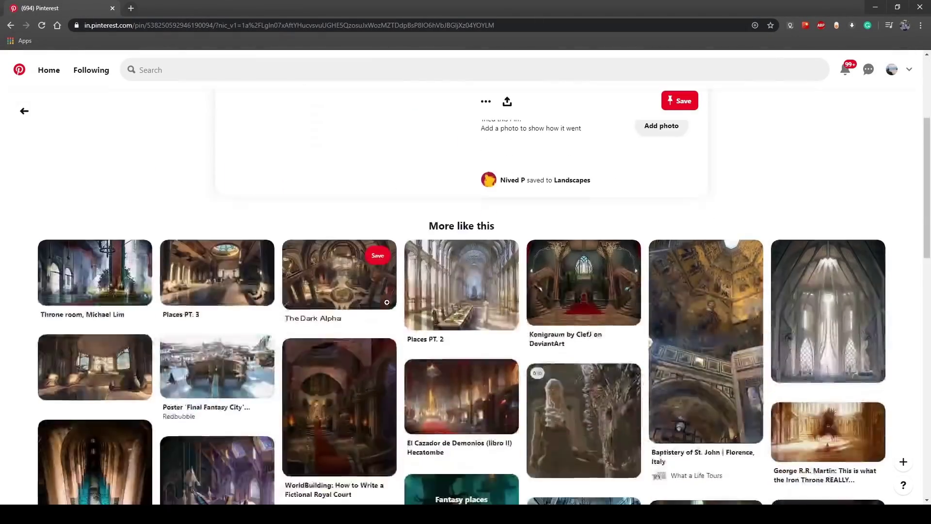
{"action": "left_click", "coordinate": [66, 222]}
{"action": "scroll", "coordinate": [808, 208], "scroll_direction": "down", "scroll_amount": 10}
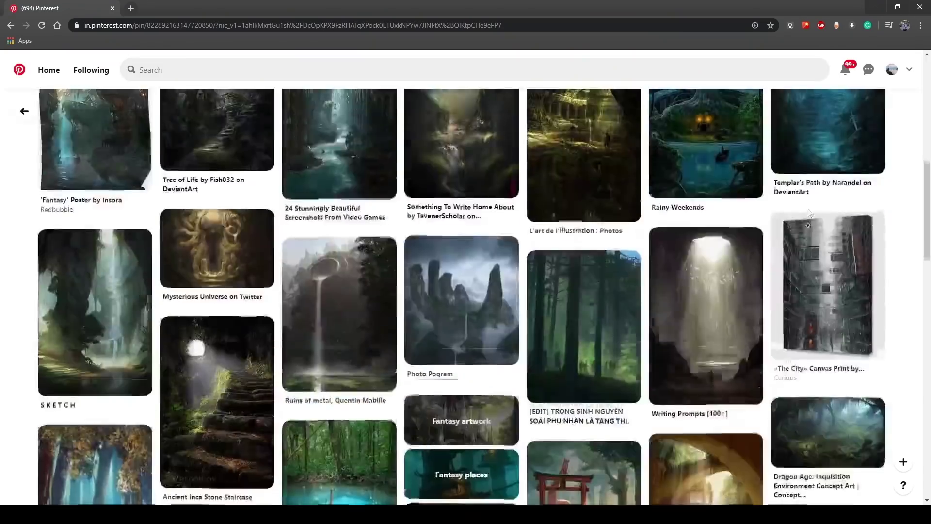
{"action": "scroll", "coordinate": [808, 208], "scroll_direction": "up", "scroll_amount": 10}
Search 'Fantasy Throne', open knight and fantasy artwork pins, and download an image.
{"action": "left_click", "coordinate": [158, 68]}
{"action": "type", "text": "Fantasy Throne"}
{"action": "key", "text": "Return"}
{"action": "scroll", "coordinate": [792, 295], "scroll_direction": "down", "scroll_amount": 3}
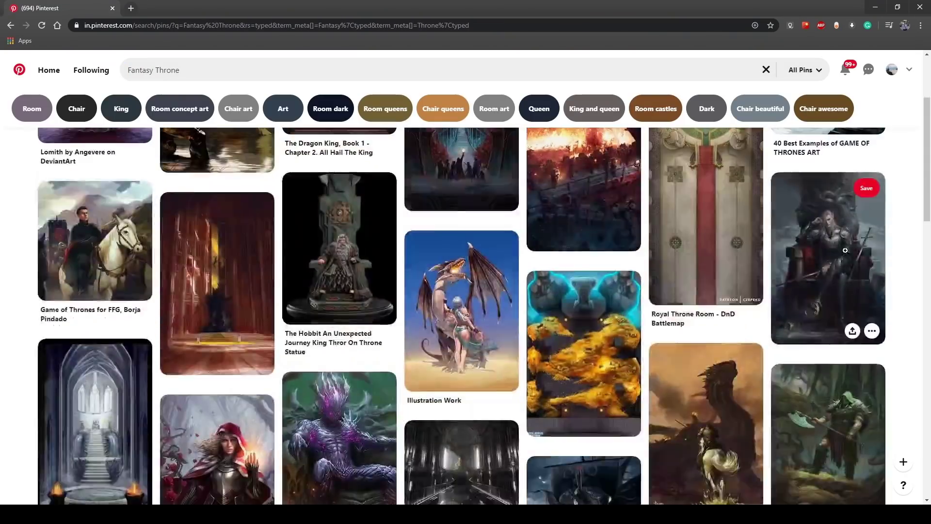
{"action": "left_click", "coordinate": [792, 295]}
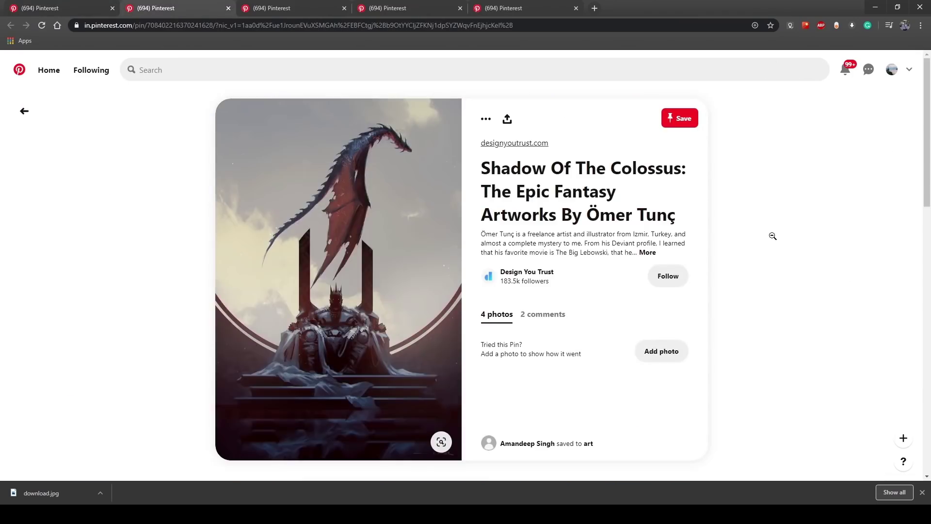
{"action": "scroll", "coordinate": [769, 236], "scroll_direction": "down", "scroll_amount": 5}
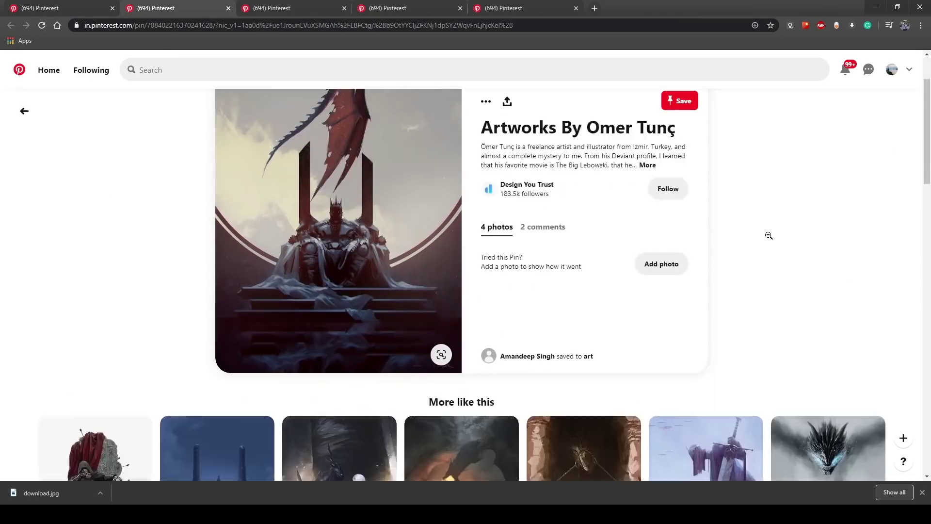
{"action": "scroll", "coordinate": [769, 236], "scroll_direction": "down", "scroll_amount": 10}
{"action": "left_click", "coordinate": [253, 6]}
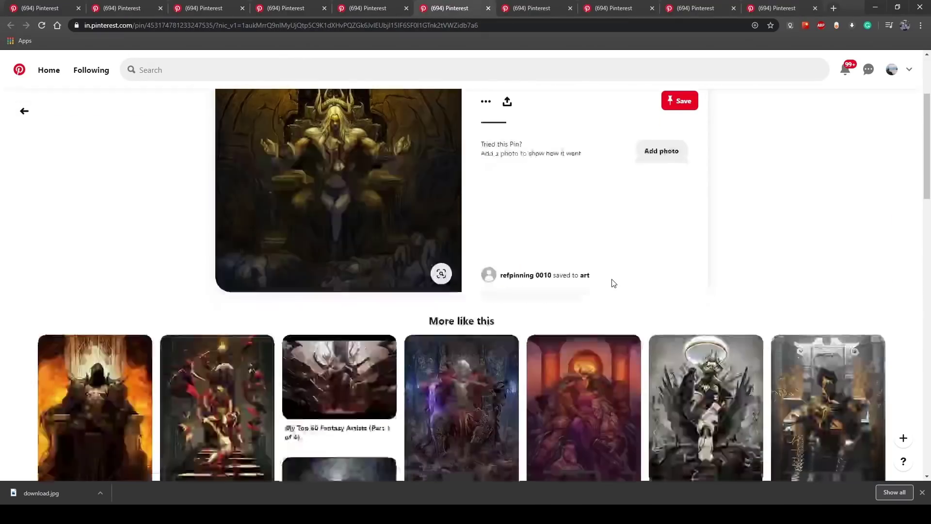
{"action": "scroll", "coordinate": [611, 281], "scroll_direction": "up", "scroll_amount": 5}
{"action": "left_click", "coordinate": [485, 119]}
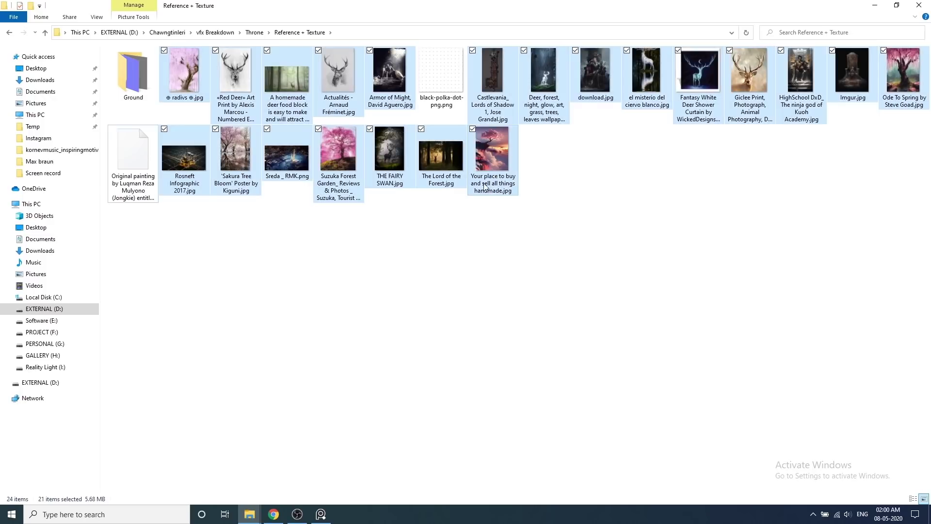
Drop the 21 selected reference images onto the PureRef board and pan and zoom across them.
{"action": "left_click_drag", "start_coordinate": [492, 150], "coordinate": [394, 214]}
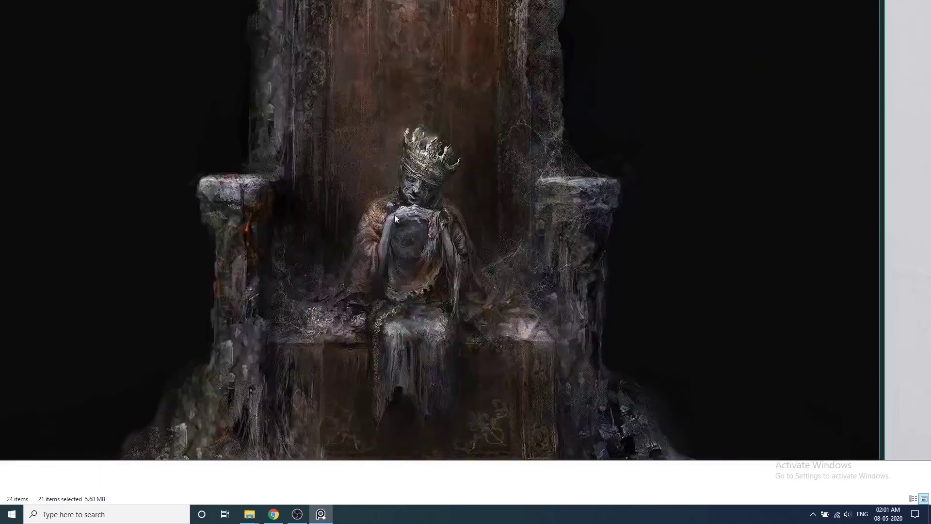
{"action": "scroll", "coordinate": [370, 246], "scroll_direction": "up", "scroll_amount": 10}
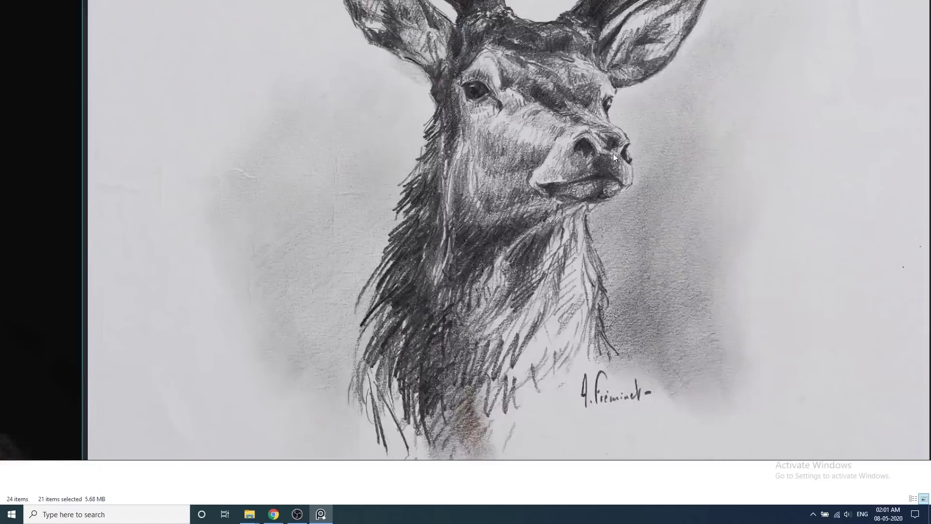
{"action": "scroll", "coordinate": [613, 153], "scroll_direction": "down", "scroll_amount": 4}
{"action": "mouse_move", "coordinate": [607, 239]}
{"action": "right_mouse_down"}
{"action": "mouse_move", "coordinate": [291, 242]}
{"action": "mouse_move", "coordinate": [310, 243]}
{"action": "right_mouse_up"}
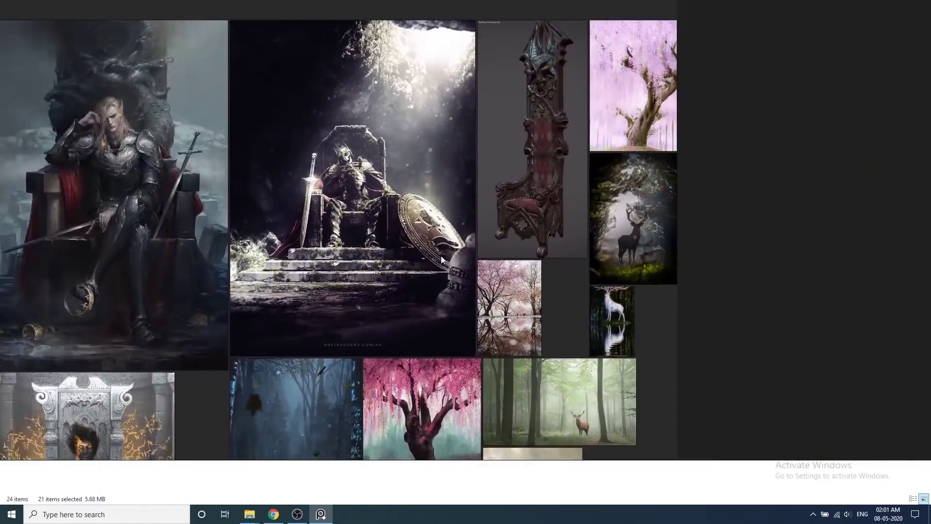
{"action": "scroll", "coordinate": [720, 199], "scroll_direction": "up", "scroll_amount": 5}
{"action": "scroll", "coordinate": [720, 199], "scroll_direction": "down", "scroll_amount": 6}
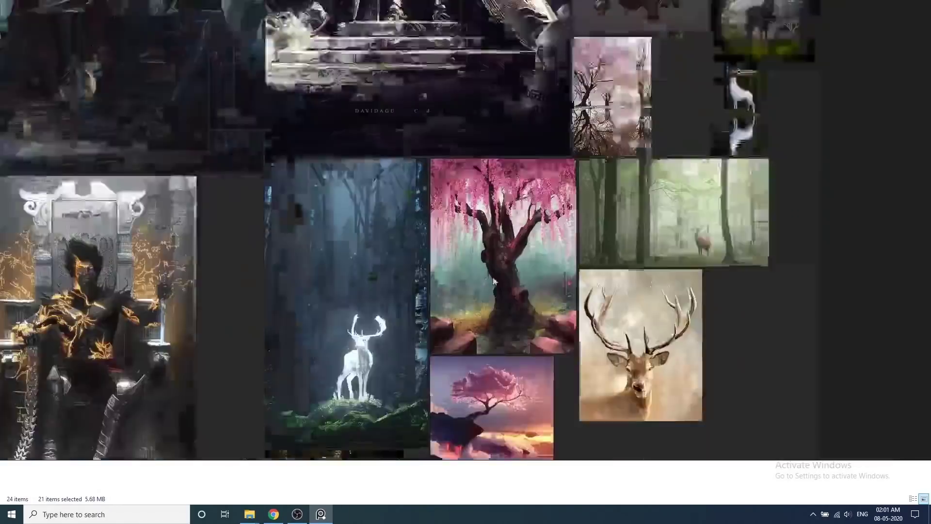
{"action": "scroll", "coordinate": [584, 260], "scroll_direction": "down", "scroll_amount": 5}
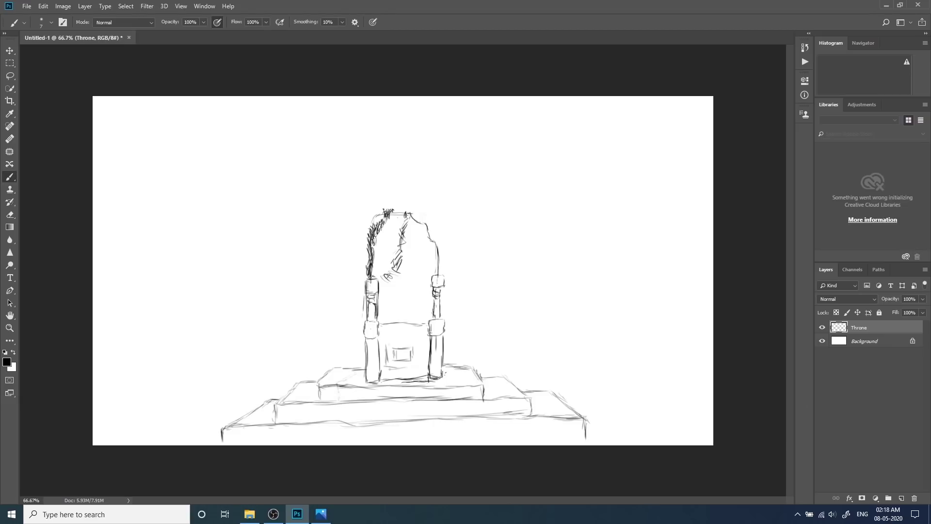
Shade the throne back, then sketch the right tree's trunk, branch and roots on a new layer.
{"action": "left_click_drag", "start_coordinate": [396, 274], "coordinate": [410, 321]}
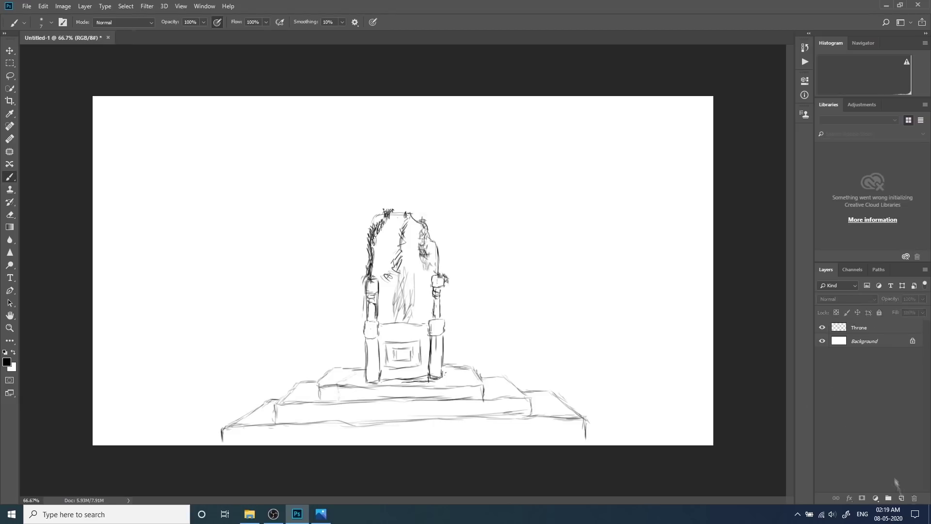
{"action": "key", "text": "ctrl+shift+n"}
{"action": "left_click_drag", "start_coordinate": [613, 373], "coordinate": [585, 416]}
{"action": "left_click_drag", "start_coordinate": [698, 232], "coordinate": [643, 253]}
{"action": "left_click_drag", "start_coordinate": [664, 113], "coordinate": [629, 237]}
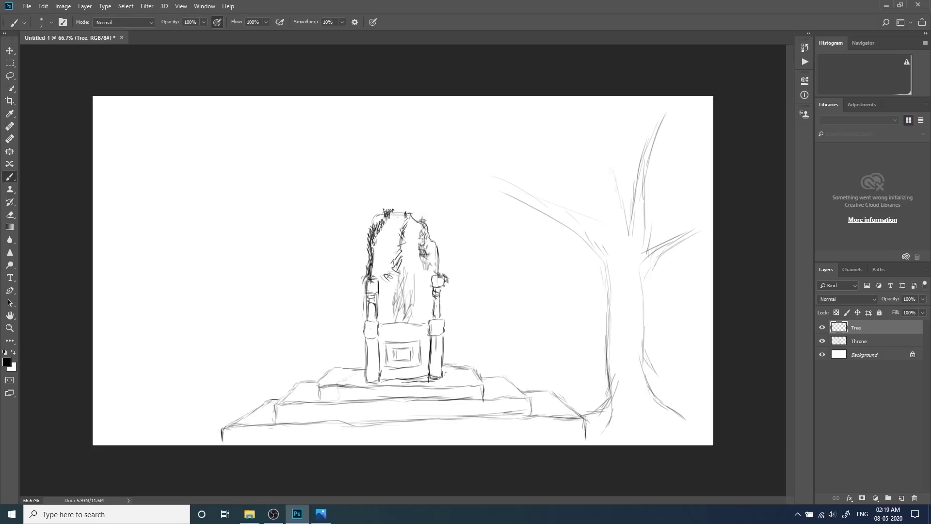
{"action": "left_click_drag", "start_coordinate": [648, 322], "coordinate": [713, 398]}
{"action": "left_click_drag", "start_coordinate": [657, 395], "coordinate": [691, 439]}
{"action": "left_click_drag", "start_coordinate": [588, 429], "coordinate": [636, 431]}
{"action": "left_click_drag", "start_coordinate": [668, 251], "coordinate": [654, 274]}
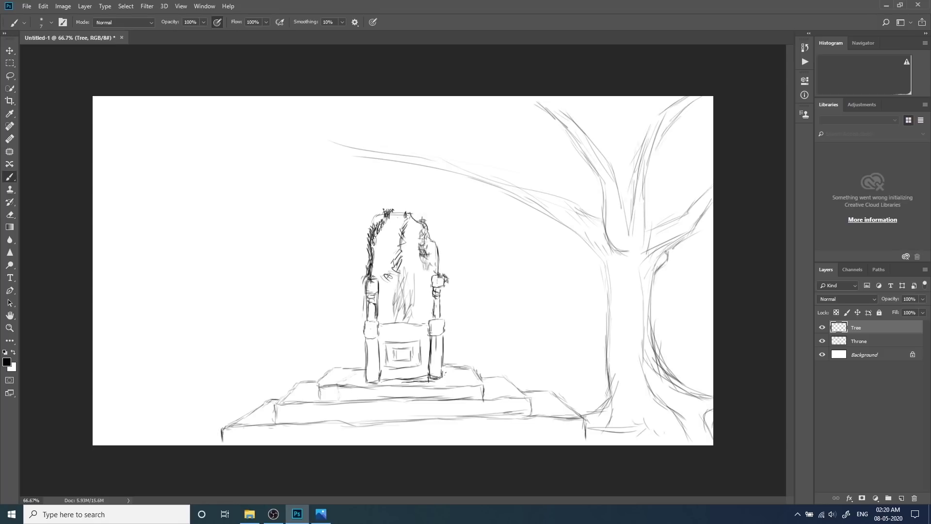
Sketch the arching top branches and the left tree's trunk and branches.
{"action": "left_click_drag", "start_coordinate": [136, 252], "coordinate": [480, 119]}
{"action": "left_click_drag", "start_coordinate": [380, 120], "coordinate": [577, 111]}
{"action": "left_click_drag", "start_coordinate": [121, 236], "coordinate": [110, 114]}
{"action": "left_click_drag", "start_coordinate": [146, 141], "coordinate": [234, 97]}
{"action": "left_click_drag", "start_coordinate": [316, 142], "coordinate": [492, 125]}
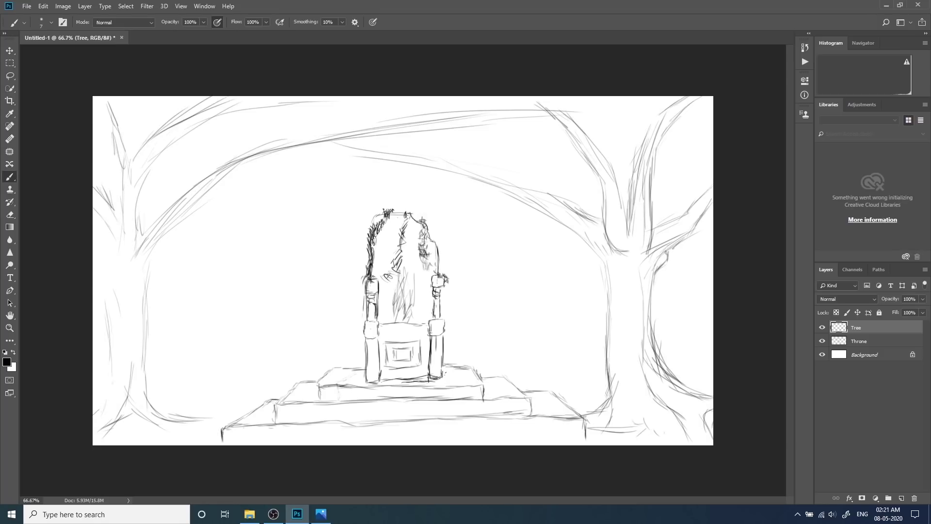
{"action": "left_click_drag", "start_coordinate": [104, 422], "coordinate": [113, 109]}
{"action": "left_click_drag", "start_coordinate": [138, 233], "coordinate": [228, 104]}
{"action": "left_click_drag", "start_coordinate": [127, 172], "coordinate": [288, 97]}
{"action": "left_click_drag", "start_coordinate": [97, 242], "coordinate": [118, 133]}
{"action": "left_click_drag", "start_coordinate": [194, 184], "coordinate": [465, 114]}
Add a new layer named 'Main Character'.
{"action": "left_click", "coordinate": [902, 498]}
{"action": "double_click", "coordinate": [856, 327]}
{"action": "type", "text": "Main"}
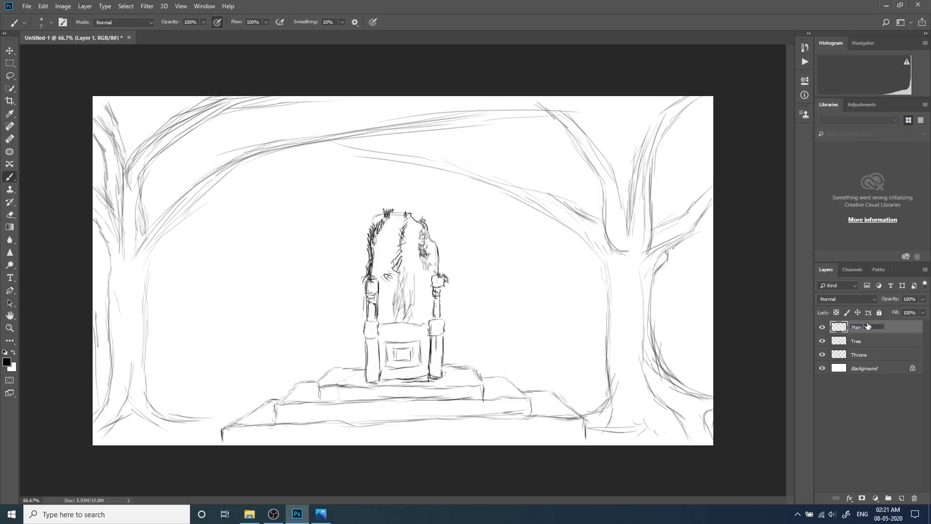
{"action": "type", "text": " Character"}
{"action": "key", "text": "Return"}
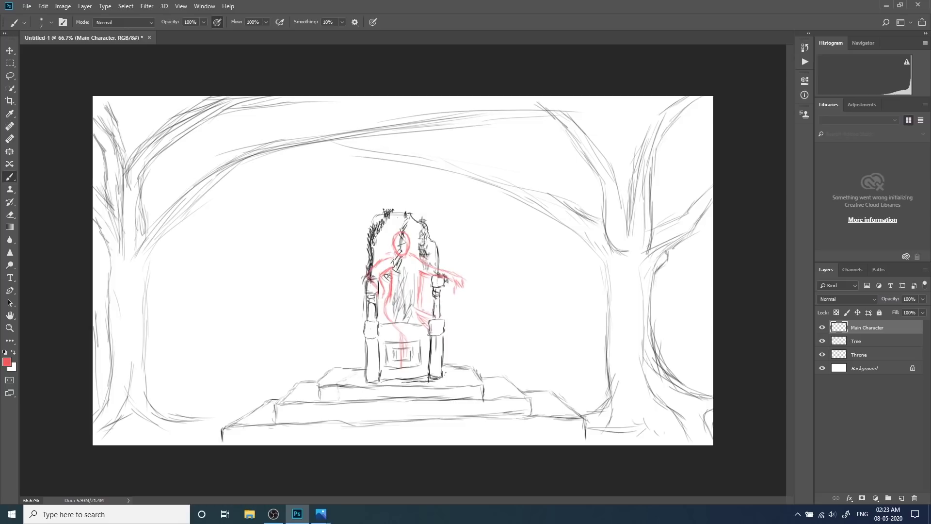
Sketch the creature's body and legs in blue, then start a background layer with green strokes.
{"action": "left_click", "coordinate": [7, 362]}
{"action": "key", "text": "Return"}
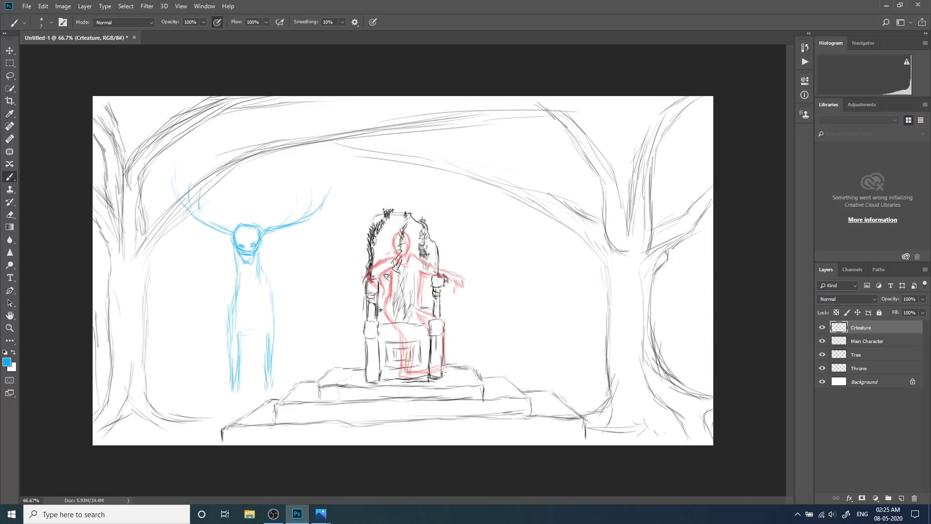
{"action": "left_click_drag", "start_coordinate": [231, 271], "coordinate": [228, 368]}
{"action": "left_click_drag", "start_coordinate": [271, 264], "coordinate": [275, 385]}
{"action": "left_click_drag", "start_coordinate": [235, 250], "coordinate": [232, 293]}
{"action": "left_click_drag", "start_coordinate": [240, 332], "coordinate": [256, 332]}
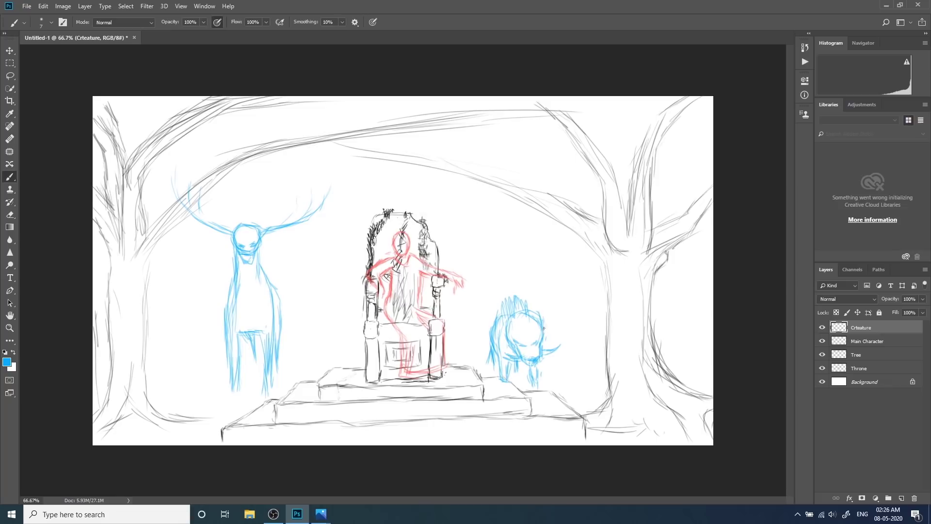
{"action": "key", "text": "ctrl+shift+n"}
{"action": "right_click_drag", "start_coordinate": [391, 164], "coordinate": [390, 163], "text": "alt+shift"}
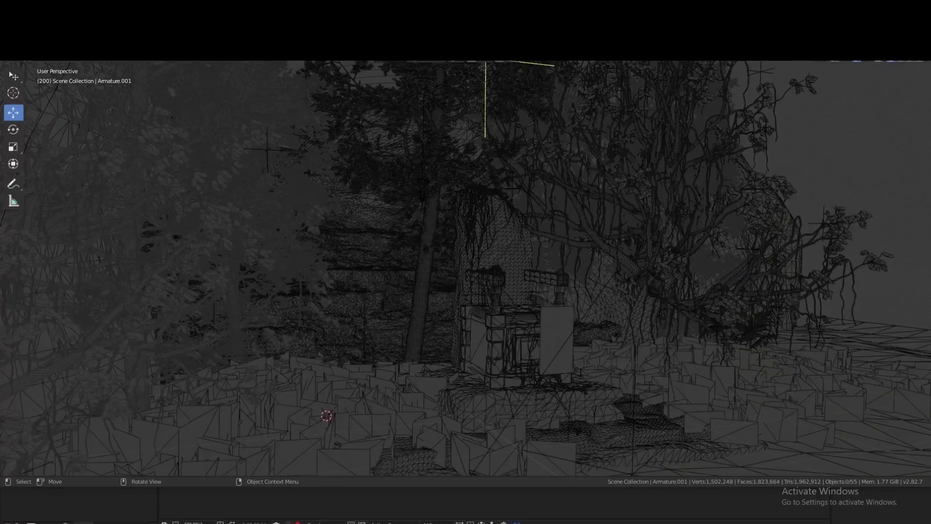
Set the viewport shading colour to Random and move the view in toward the throne.
{"action": "left_click", "coordinate": [923, 56]}
{"action": "left_click", "coordinate": [916, 106]}
{"action": "middle_click_drag", "start_coordinate": [525, 324], "coordinate": [547, 334]}
{"action": "scroll", "coordinate": [547, 334], "scroll_direction": "up", "scroll_amount": 5}
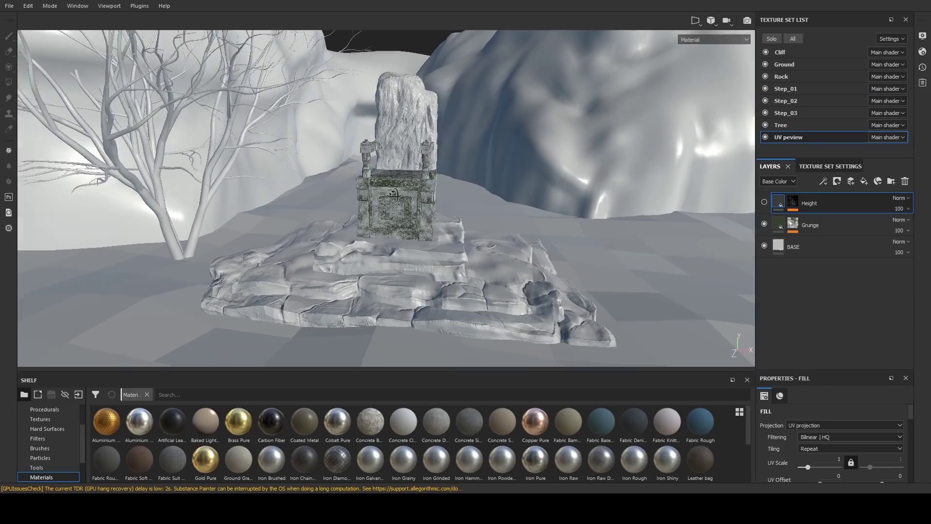
Show the Height layer and re-enable the Base, Var and Ao layers in Step_03.
{"action": "left_click", "coordinate": [764, 202]}
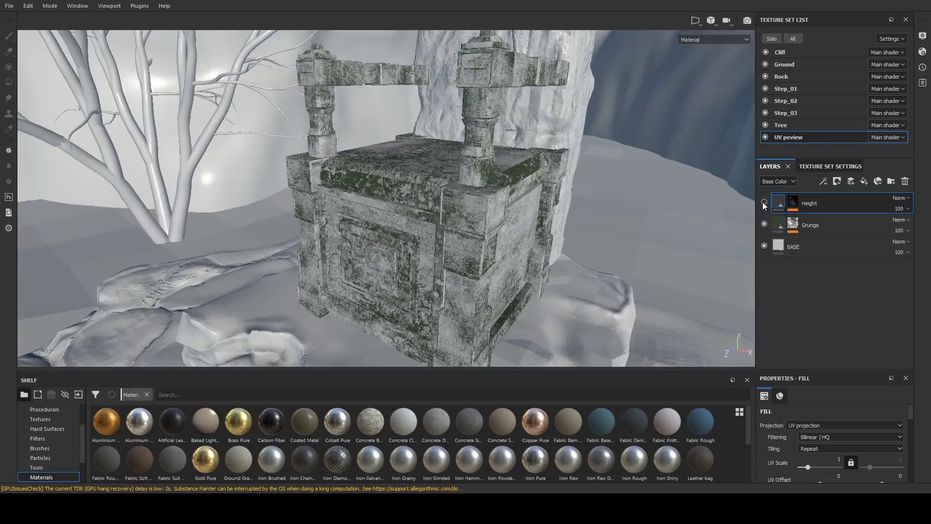
{"action": "right_click_drag", "start_coordinate": [436, 212], "coordinate": [553, 212], "text": "shift"}
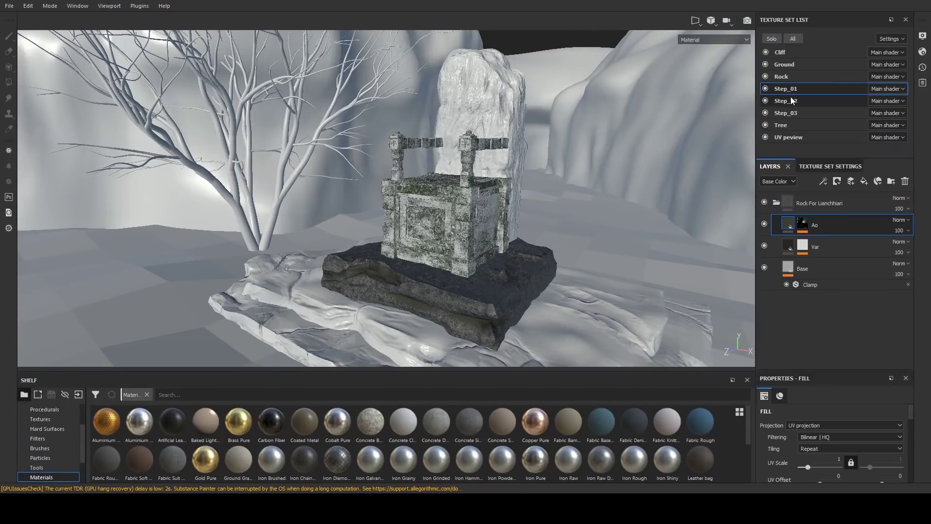
{"action": "left_click", "coordinate": [789, 113]}
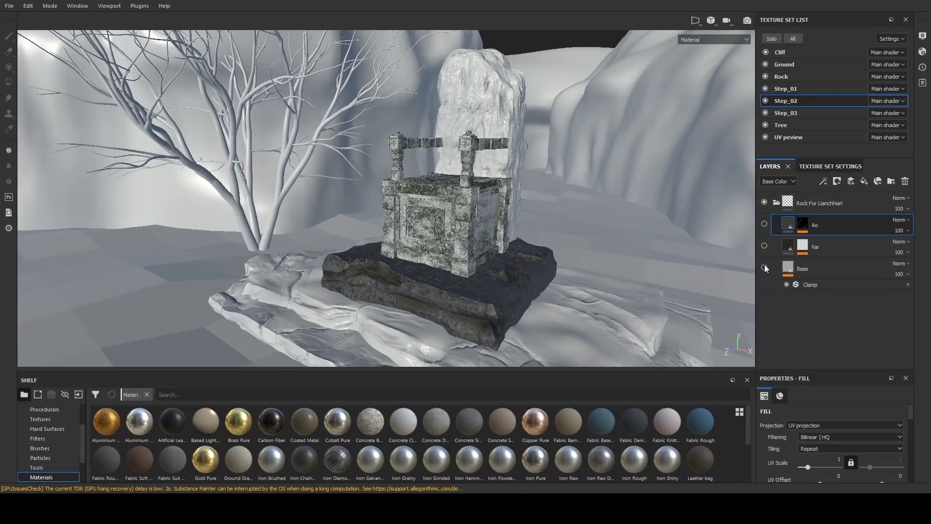
{"action": "left_click", "coordinate": [764, 267]}
{"action": "left_click", "coordinate": [764, 246]}
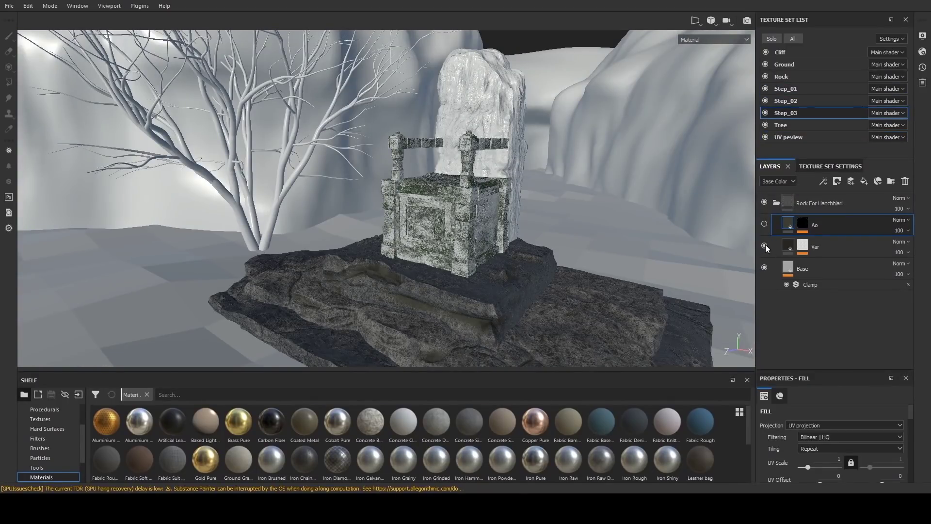
{"action": "left_click", "coordinate": [764, 224]}
Check the UV preview, Rock, Ground and Cliff texture sets, making Rock's Var layer visible.
{"action": "left_click", "coordinate": [789, 136]}
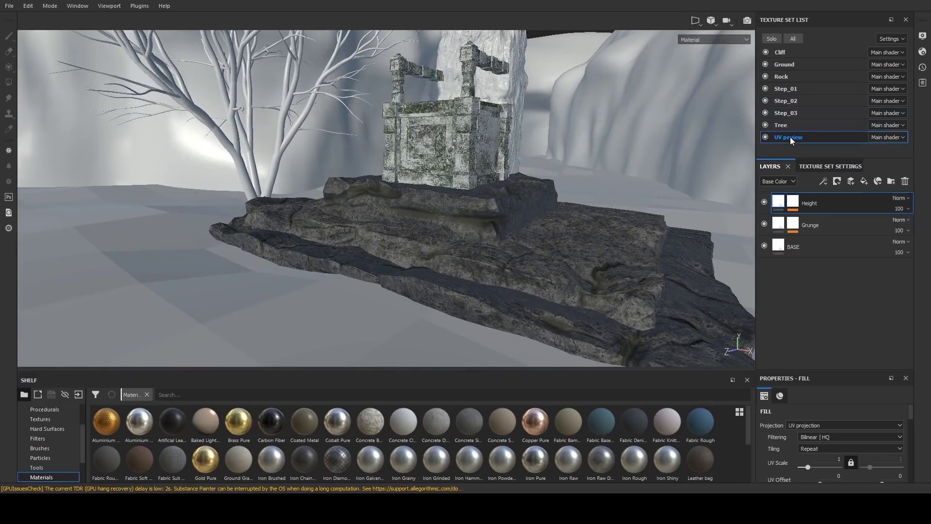
{"action": "left_click", "coordinate": [781, 76]}
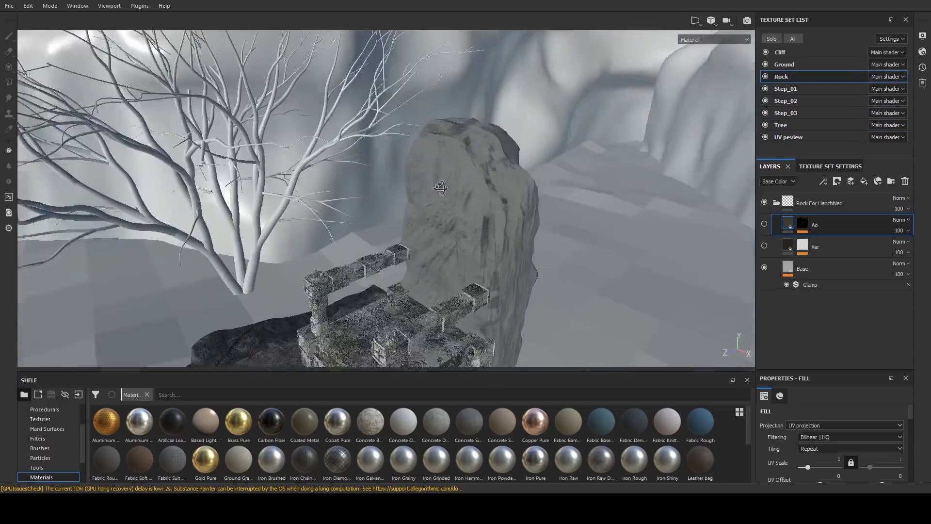
{"action": "left_click_drag", "start_coordinate": [440, 188], "coordinate": [461, 184], "text": "alt"}
{"action": "left_click", "coordinate": [764, 246]}
{"action": "left_click_drag", "start_coordinate": [547, 239], "coordinate": [577, 240], "text": "alt"}
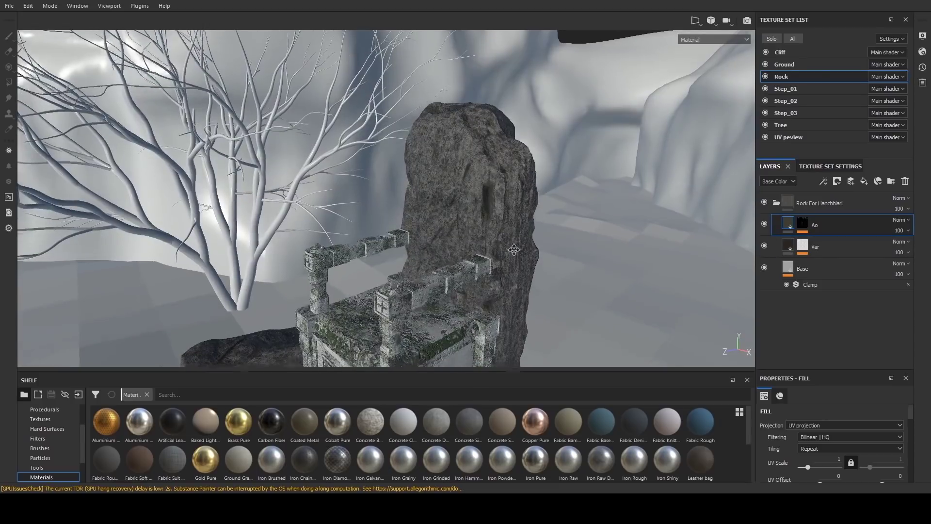
{"action": "left_click", "coordinate": [784, 64]}
{"action": "left_click", "coordinate": [764, 246]}
{"action": "left_click", "coordinate": [765, 246]}
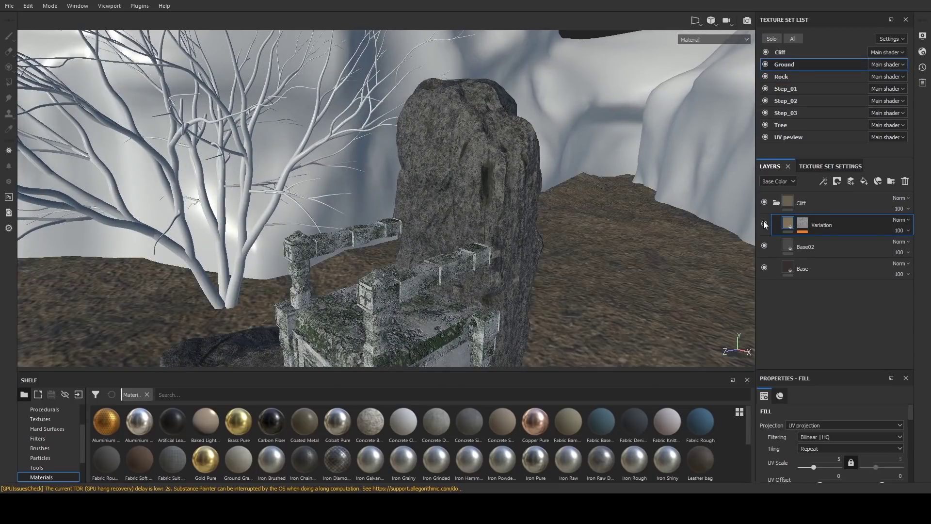
{"action": "left_click", "coordinate": [780, 52]}
{"action": "left_click_drag", "start_coordinate": [417, 243], "coordinate": [524, 221], "text": "alt"}
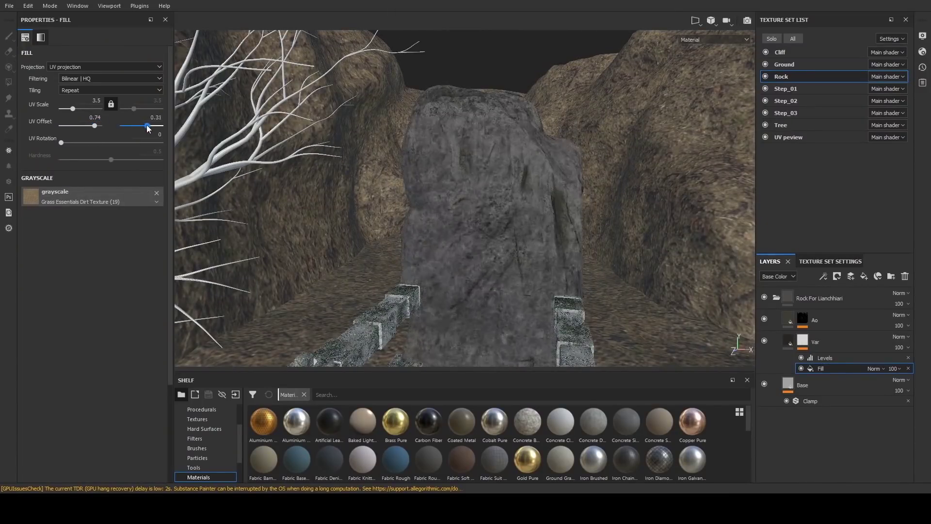
Set the fill's UV offset to 0.15, UV scale to 1.11 and rotation to 56.47.
{"action": "left_click_drag", "start_coordinate": [148, 127], "coordinate": [144, 126]}
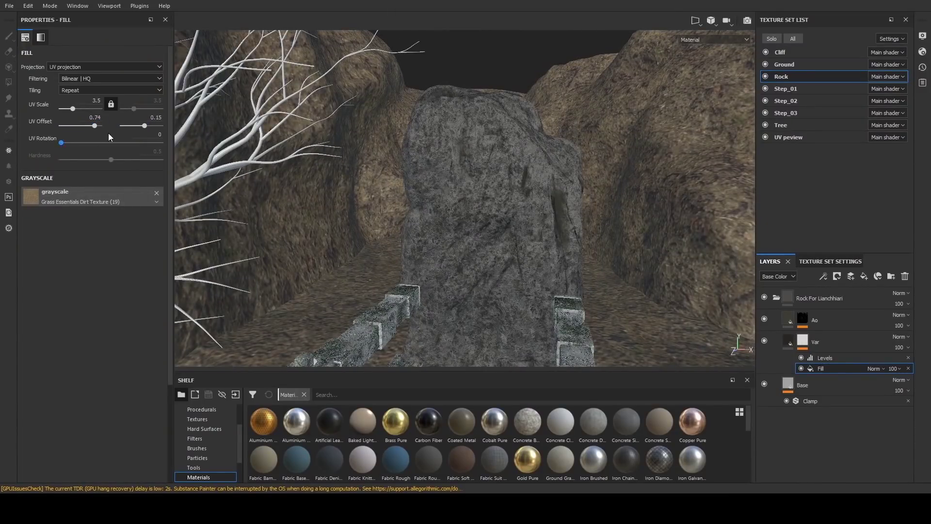
{"action": "left_click_drag", "start_coordinate": [73, 109], "coordinate": [68, 109]}
{"action": "left_click_drag", "start_coordinate": [61, 142], "coordinate": [77, 142]}
{"action": "left_click_drag", "start_coordinate": [485, 146], "coordinate": [565, 219], "text": "alt"}
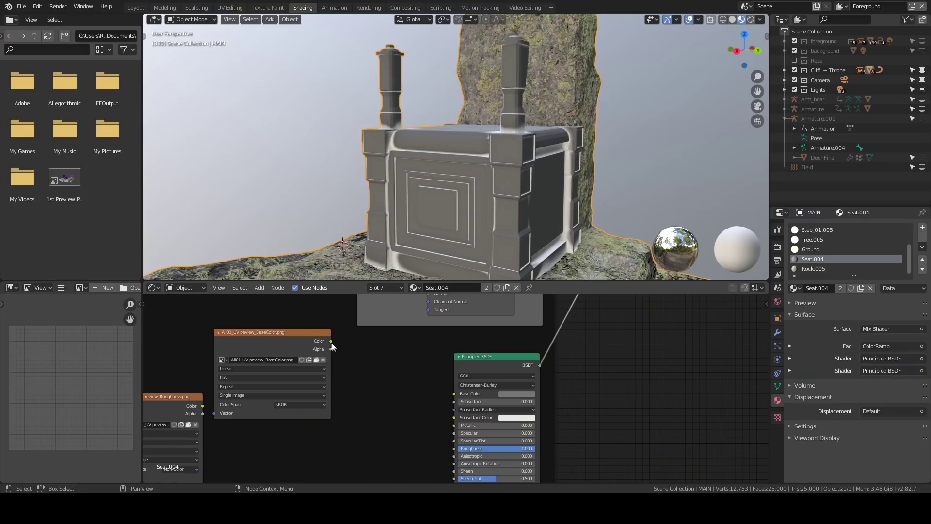
Connect the base colour and roughness images and the Bump node to the seat's Principled BSDF.
{"action": "left_click_drag", "start_coordinate": [330, 341], "coordinate": [454, 393]}
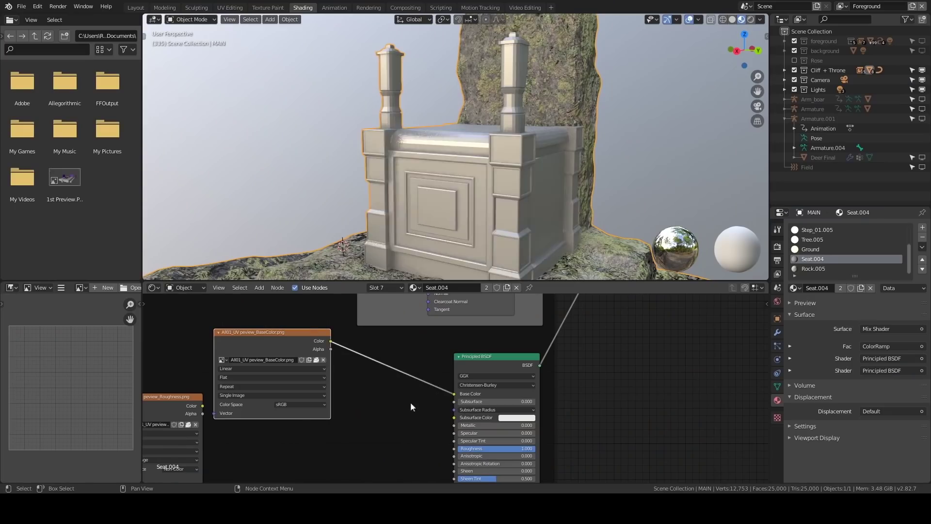
{"action": "middle_click_drag", "start_coordinate": [373, 453], "coordinate": [405, 405]}
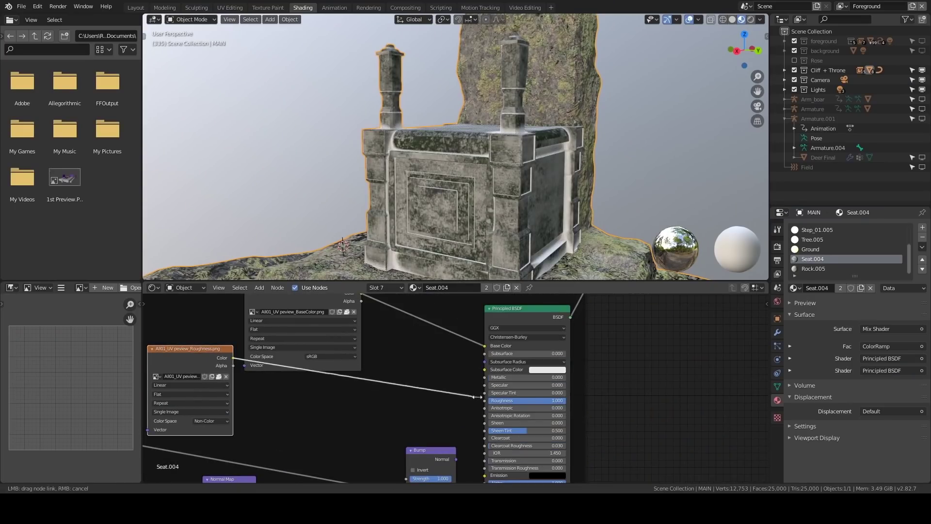
{"action": "left_click_drag", "start_coordinate": [478, 397], "coordinate": [485, 400]}
{"action": "scroll", "coordinate": [480, 397], "scroll_direction": "down", "scroll_amount": 2}
{"action": "scroll", "coordinate": [353, 413], "scroll_direction": "up", "scroll_amount": 2}
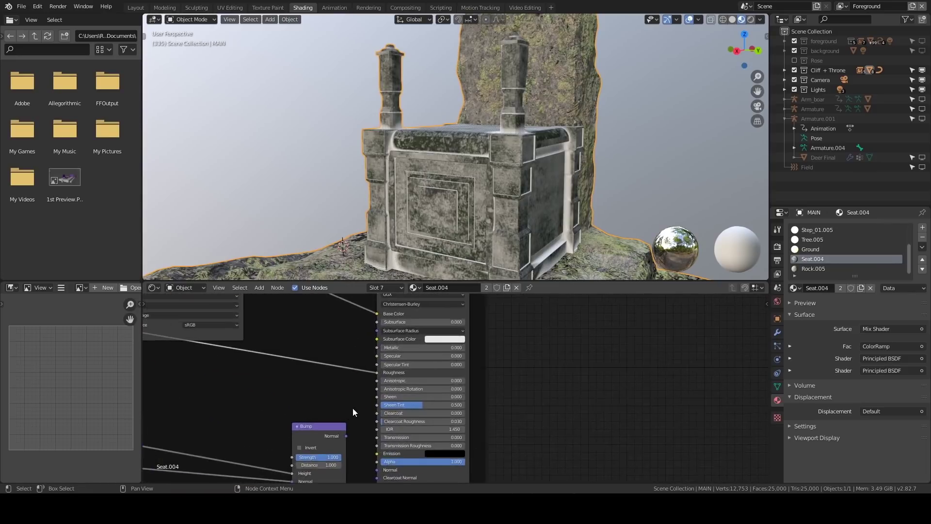
{"action": "middle_click_drag", "start_coordinate": [353, 413], "coordinate": [373, 375]}
{"action": "left_click_drag", "start_coordinate": [398, 411], "coordinate": [399, 405]}
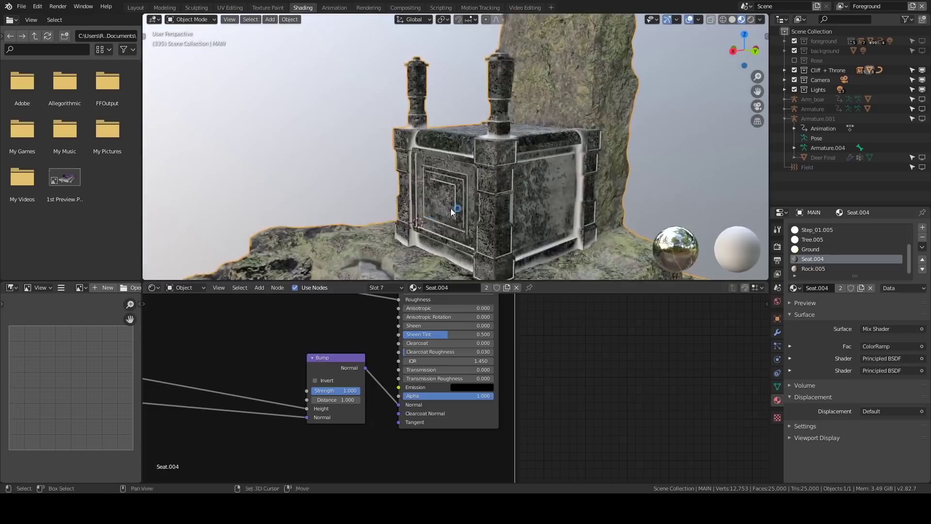
{"action": "scroll", "coordinate": [383, 385], "scroll_direction": "down", "scroll_amount": 3}
{"action": "scroll", "coordinate": [382, 385], "scroll_direction": "up", "scroll_amount": 2}
Route the mixed shader into the material output and give the second BSDF a darker grey base colour.
{"action": "middle_click_drag", "start_coordinate": [382, 386], "coordinate": [407, 436]}
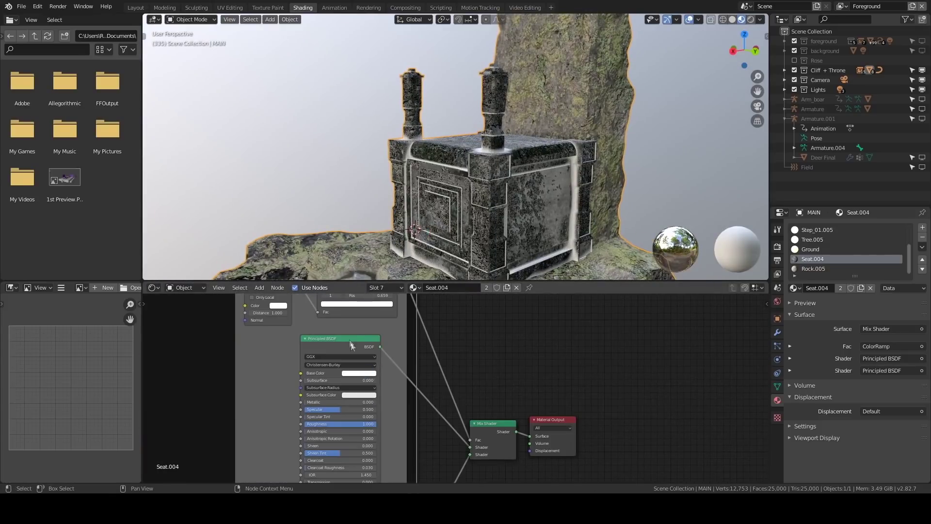
{"action": "left_click_drag", "start_coordinate": [379, 345], "coordinate": [530, 435]}
{"action": "left_click", "coordinate": [359, 372]}
{"action": "left_click", "coordinate": [371, 327]}
{"action": "left_click", "coordinate": [480, 429], "text": "ctrl+shift"}
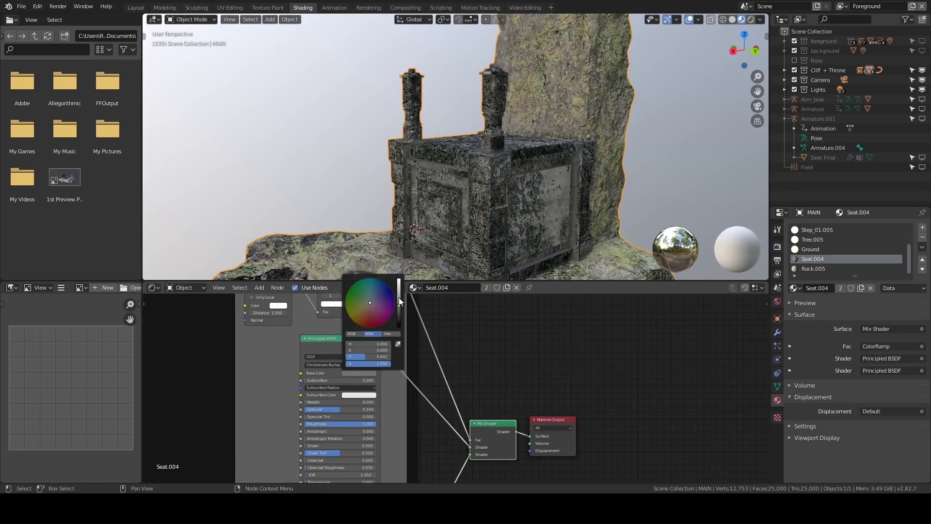
Exit local view and look at the whole forest scene through the camera.
{"action": "middle_click_drag", "start_coordinate": [531, 204], "coordinate": [524, 211]}
{"action": "key", "text": "KP_Divide"}
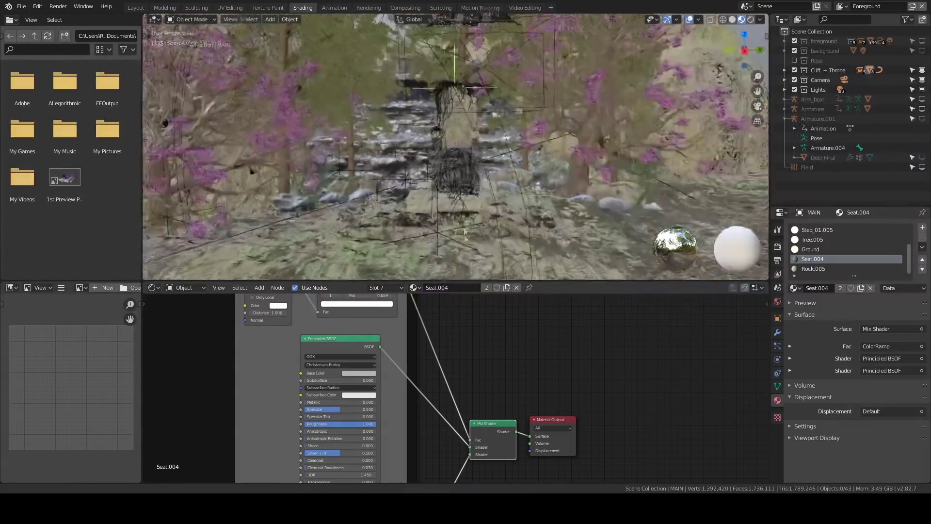
{"action": "key", "text": "KP_0"}
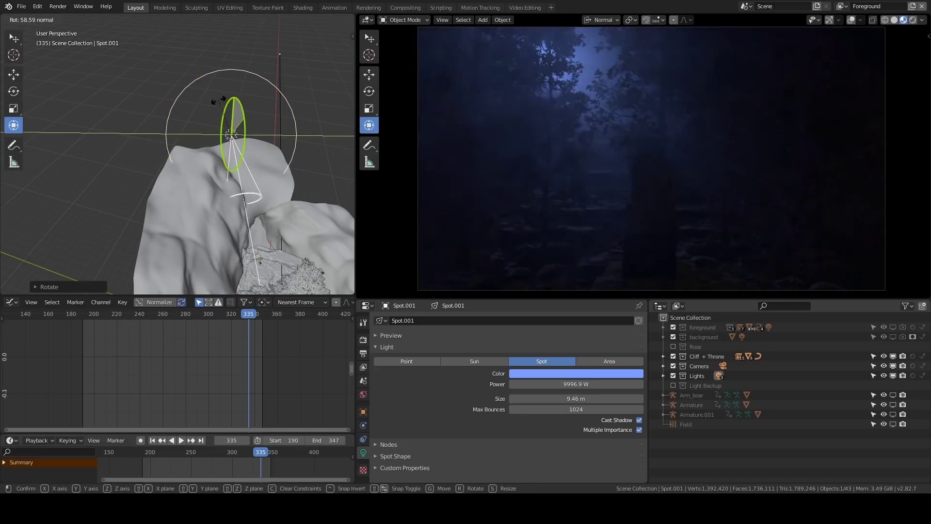
Rotate the blue spot light so its beam falls onto the throne and trees.
{"action": "key", "text": "r"}
{"action": "key", "text": "y"}
{"action": "key", "text": "Escape"}
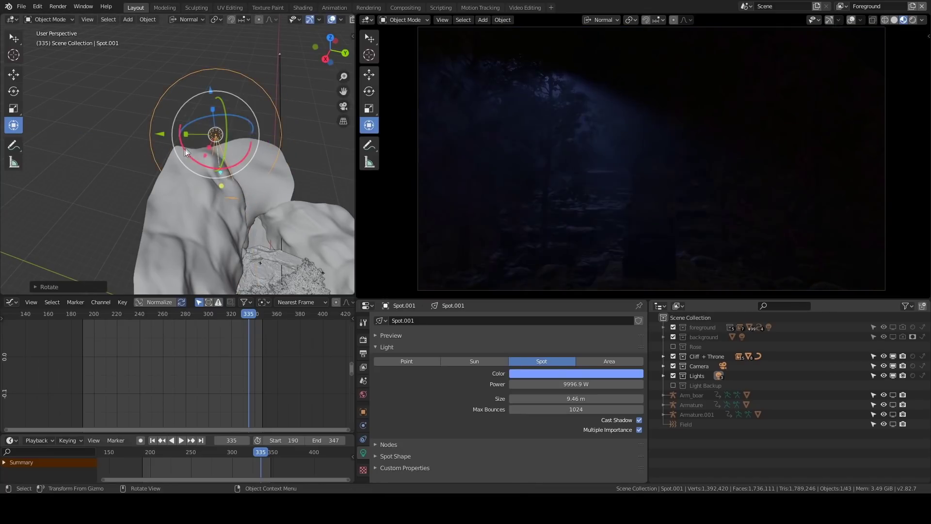
{"action": "key", "text": "r"}
{"action": "key", "text": "x"}
{"action": "key", "text": "x"}
{"action": "left_click", "coordinate": [182, 145]}
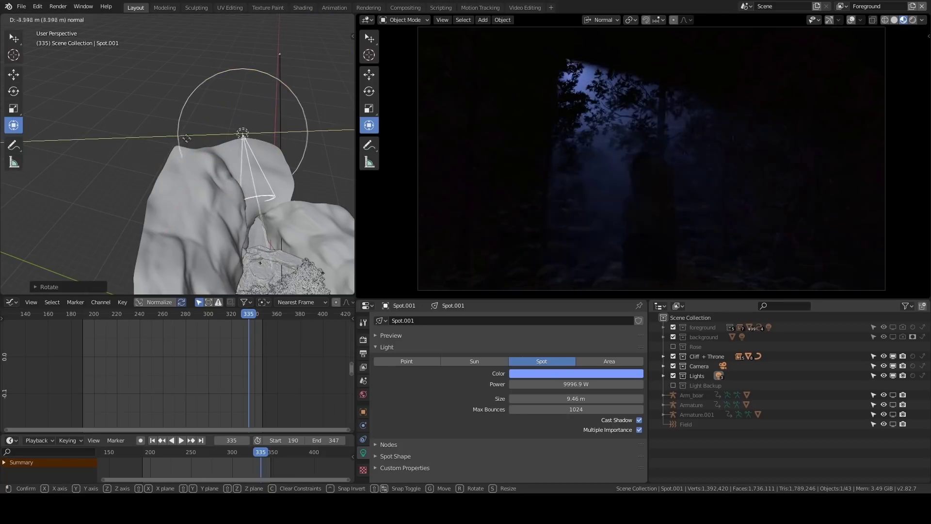
{"action": "left_click_drag", "start_coordinate": [256, 169], "coordinate": [232, 158]}
{"action": "left_click_drag", "start_coordinate": [269, 129], "coordinate": [266, 138]}
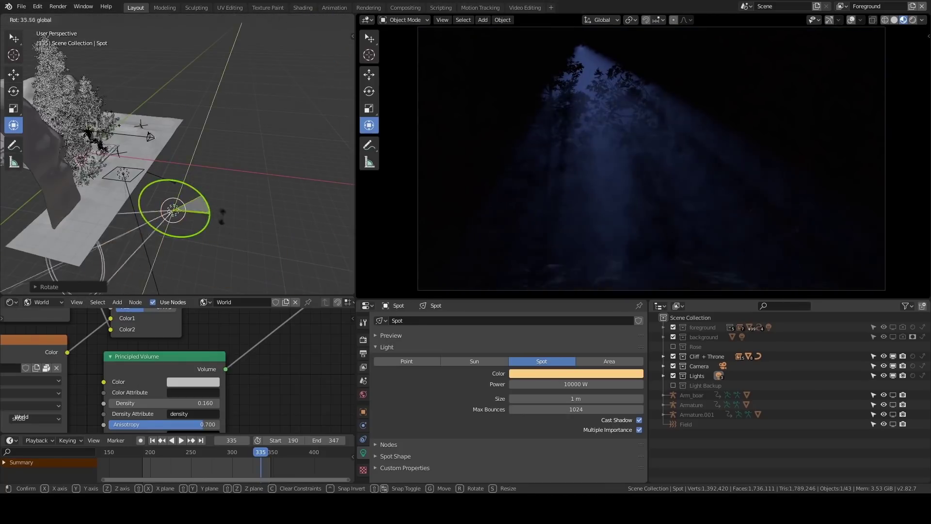
{"action": "left_click_drag", "start_coordinate": [222, 217], "coordinate": [170, 233]}
{"action": "key", "text": "z"}
{"action": "mouse_move", "coordinate": [140, 181]}
{"action": "middle_mouse_down"}
{"action": "mouse_move", "coordinate": [83, 181]}
{"action": "mouse_move", "coordinate": [147, 193]}
{"action": "middle_mouse_up"}
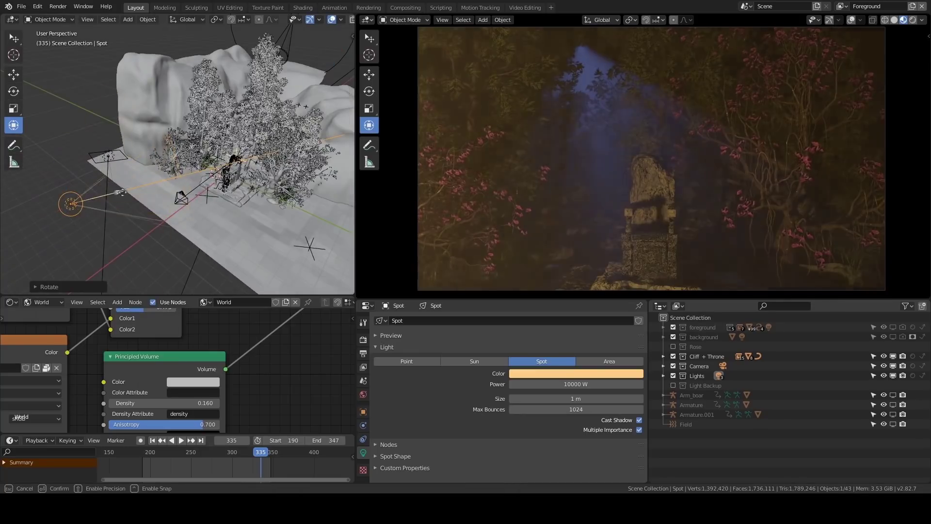
Rotate the area light and the warm spot light.
{"action": "left_click", "coordinate": [107, 156]}
{"action": "left_click_drag", "start_coordinate": [127, 180], "coordinate": [88, 182]}
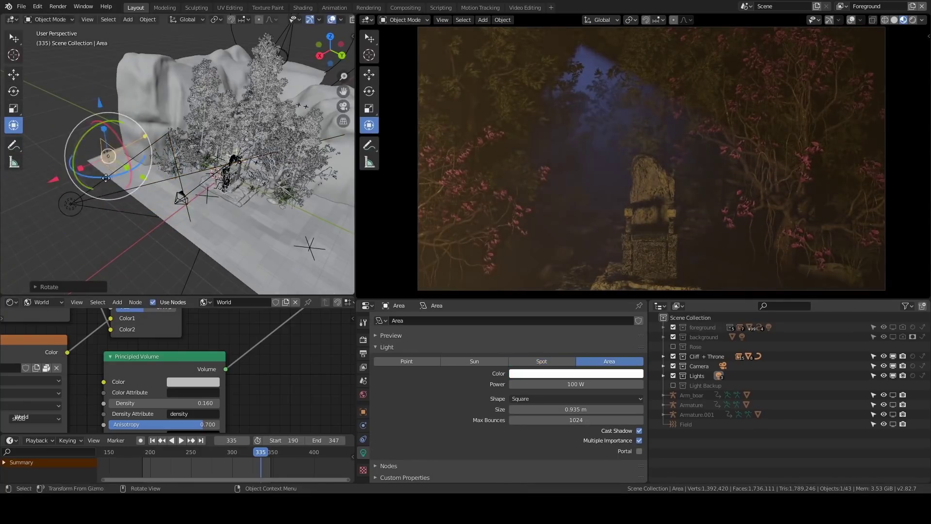
{"action": "left_click", "coordinate": [70, 203]}
{"action": "left_click_drag", "start_coordinate": [101, 214], "coordinate": [93, 219]}
Move Spot.001 along Y and Z and adjust its rotation.
{"action": "left_click", "coordinate": [256, 112]}
{"action": "key", "text": "KP_Decimal"}
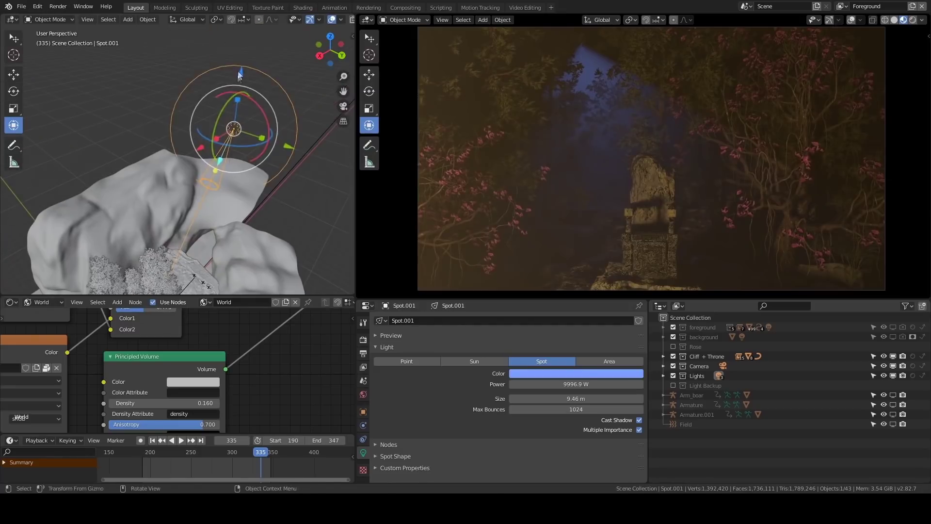
{"action": "key", "text": "g"}
{"action": "key", "text": "y"}
{"action": "left_click", "coordinate": [282, 124]}
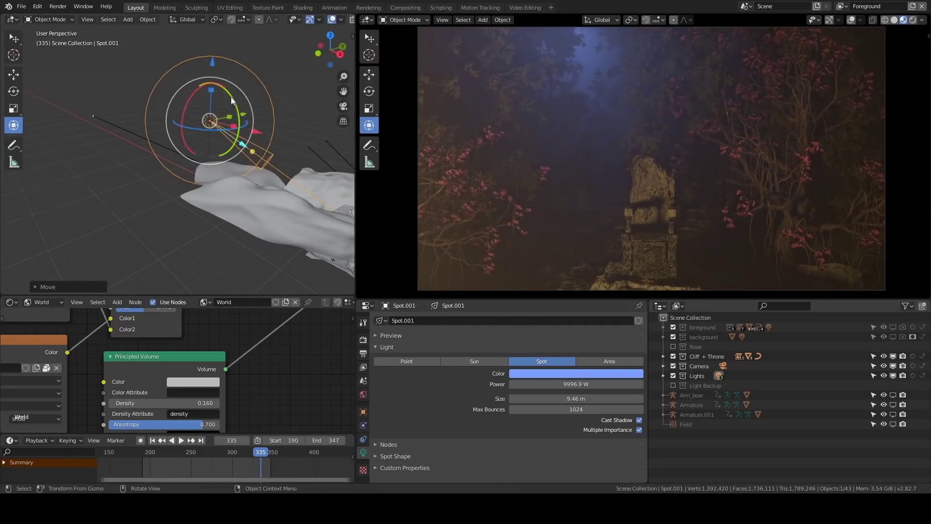
{"action": "left_click_drag", "start_coordinate": [242, 112], "coordinate": [218, 145]}
{"action": "key", "text": "g"}
{"action": "key", "text": "z"}
{"action": "left_click", "coordinate": [212, 60]}
{"action": "scroll", "coordinate": [211, 60], "scroll_direction": "down", "scroll_amount": 4}
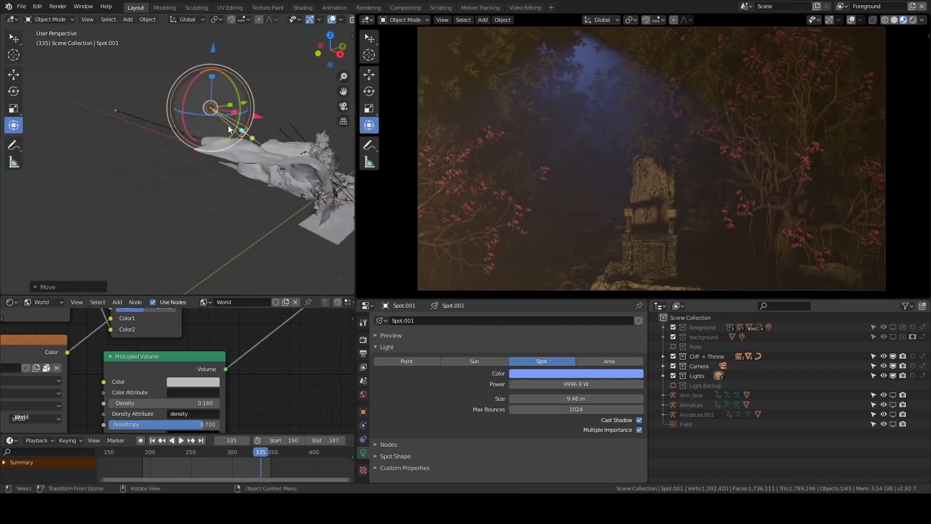
{"action": "middle_click_drag", "start_coordinate": [212, 145], "coordinate": [223, 203]}
Re-rotate the warm spot light freely and around the view axis, then check the scene.
{"action": "left_click", "coordinate": [226, 250]}
{"action": "key", "text": "r"}
{"action": "key", "text": "r"}
{"action": "left_click", "coordinate": [225, 283]}
{"action": "key", "text": "r"}
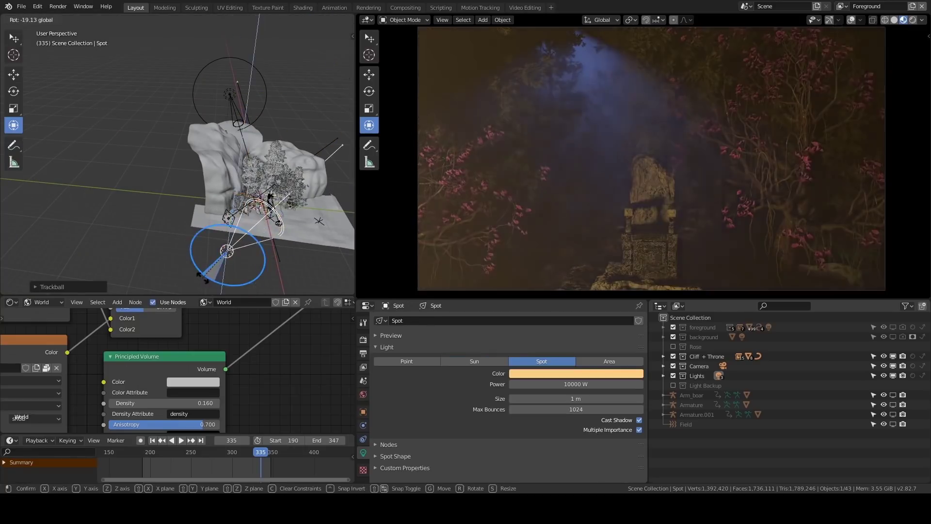
{"action": "middle_click_drag", "start_coordinate": [228, 194], "coordinate": [189, 211]}
{"action": "middle_click_drag", "start_coordinate": [58, 242], "coordinate": [194, 228]}
Turn on the Light Backup collection and set Spot.003's power to 50000 W.
{"action": "left_click", "coordinate": [673, 376]}
{"action": "left_click", "coordinate": [673, 386]}
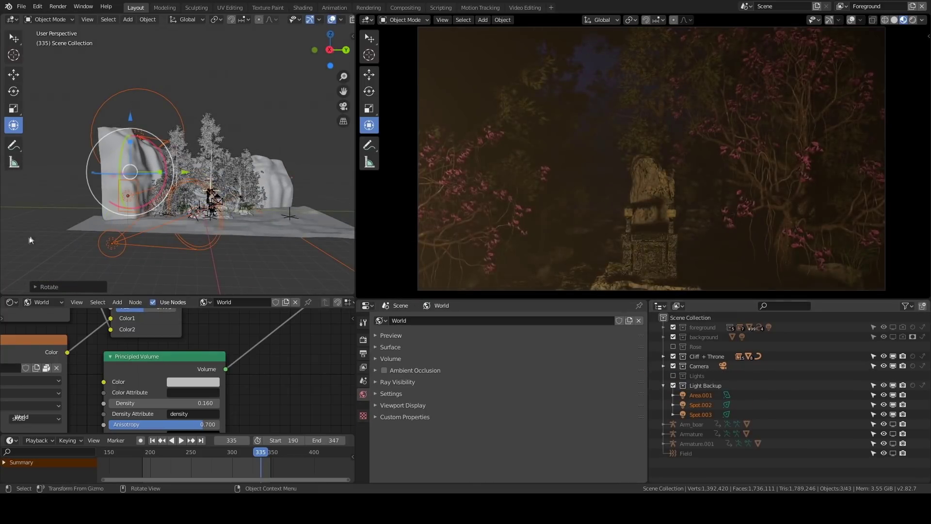
{"action": "left_click", "coordinate": [117, 235]}
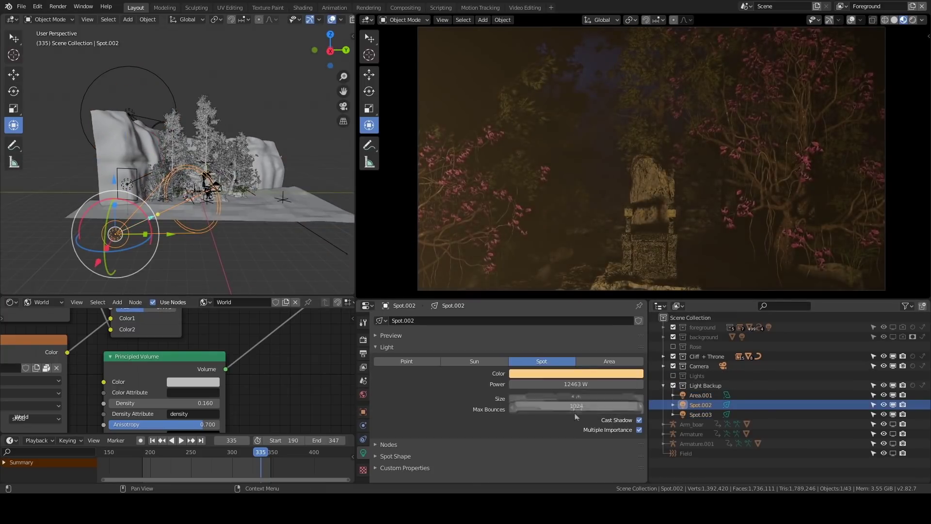
{"action": "middle_click_drag", "start_coordinate": [122, 190], "coordinate": [135, 150]}
{"action": "left_click", "coordinate": [134, 151]}
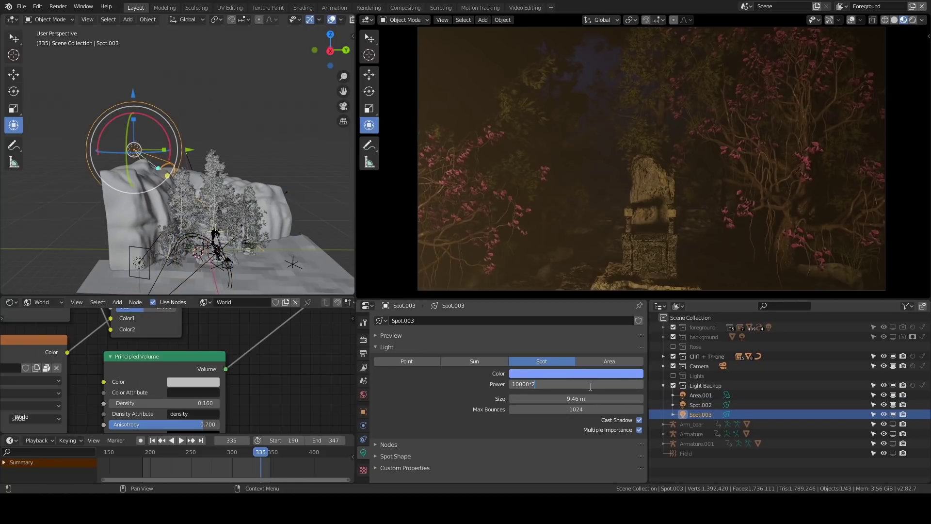
{"action": "type", "text": "50000"}
{"action": "key", "text": "Return"}
Limit rendering to a Ctrl+B render region around the throne.
{"action": "middle_click_drag", "start_coordinate": [203, 204], "coordinate": [646, 248]}
{"action": "key", "text": "ctrl+b"}
{"action": "left_click_drag", "start_coordinate": [454, 69], "coordinate": [697, 283]}
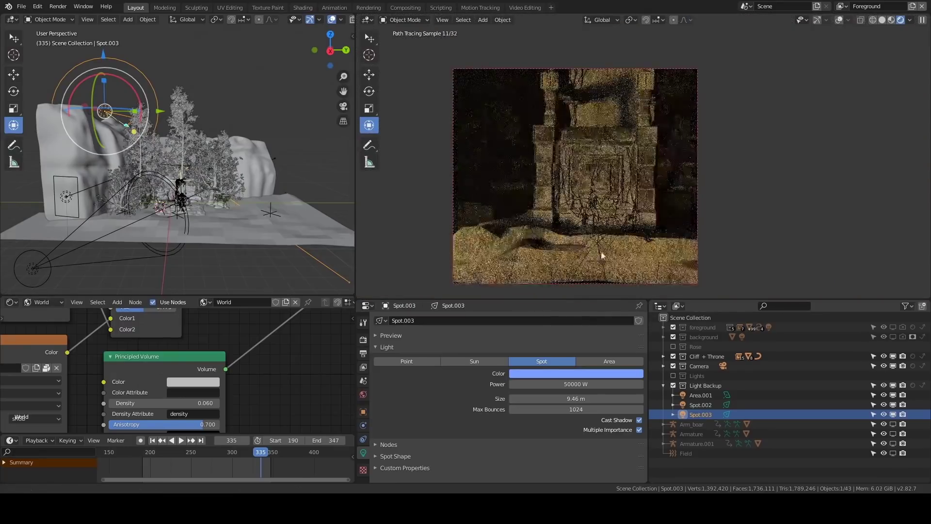
{"action": "scroll", "coordinate": [110, 187], "scroll_direction": "up", "scroll_amount": 5}
Make the MAIN throne object's particle system visible in the viewport.
{"action": "left_click", "coordinate": [110, 187]}
{"action": "left_click", "coordinate": [365, 425]}
{"action": "left_click", "coordinate": [595, 335]}
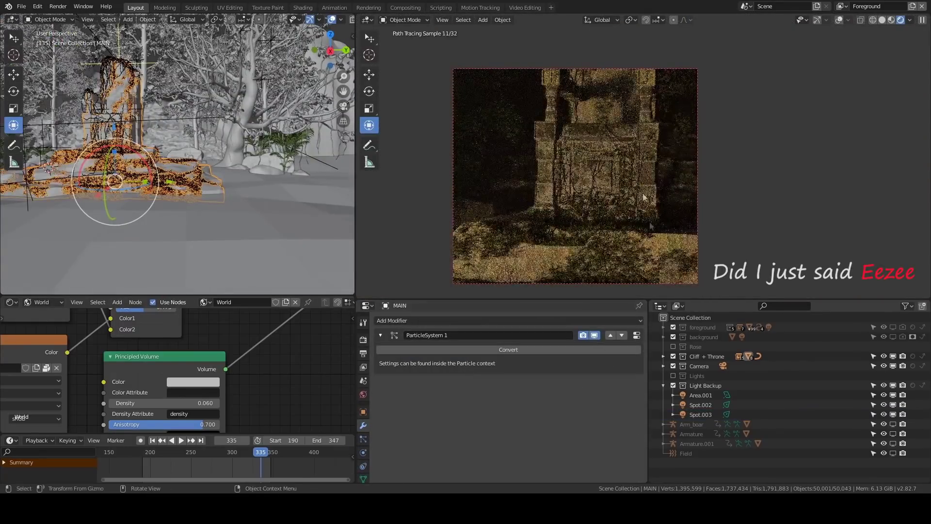
Redraw the render region over the throne and orbit the rendered view around it.
{"action": "middle_click_drag", "start_coordinate": [155, 194], "coordinate": [132, 187]}
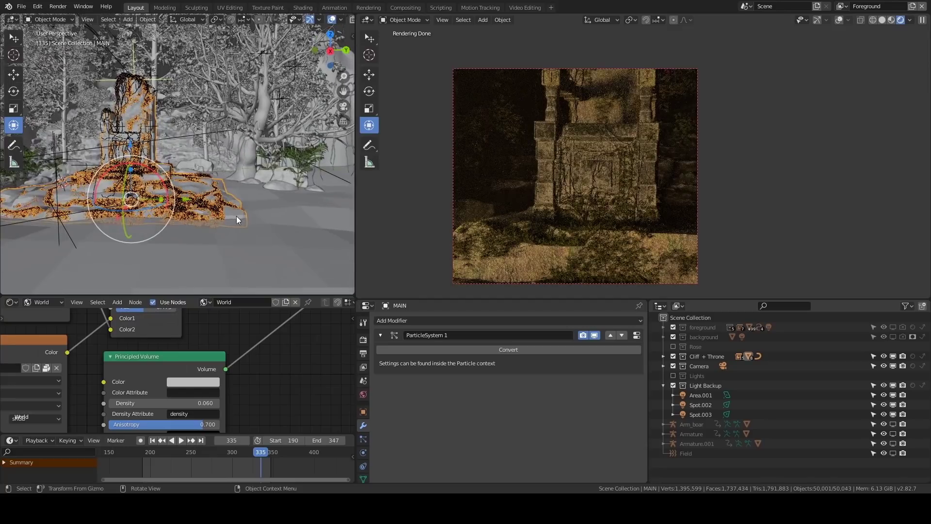
{"action": "middle_click_drag", "start_coordinate": [557, 208], "coordinate": [581, 215]}
{"action": "key", "text": "ctrl+b"}
{"action": "mouse_move", "coordinate": [405, 51]}
{"action": "left_mouse_down"}
{"action": "mouse_move", "coordinate": [860, 283]}
{"action": "mouse_move", "coordinate": [894, 284]}
{"action": "left_mouse_up"}
{"action": "middle_click_drag", "start_coordinate": [628, 247], "coordinate": [673, 252]}
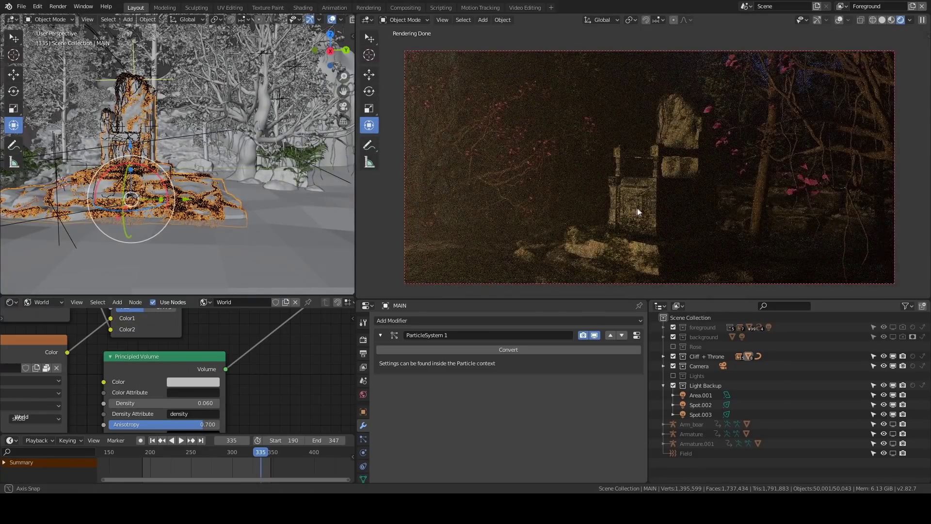
{"action": "middle_click_drag", "start_coordinate": [638, 211], "coordinate": [677, 208]}
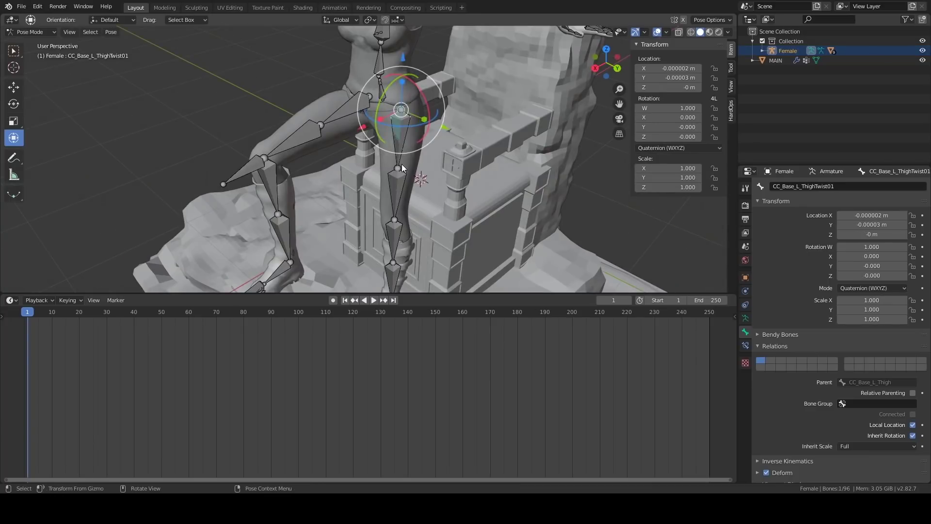
Bend the character's knee, curl the right ring finger, twist the upper arm, then preview rendered.
{"action": "left_click_drag", "start_coordinate": [273, 147], "coordinate": [268, 152]}
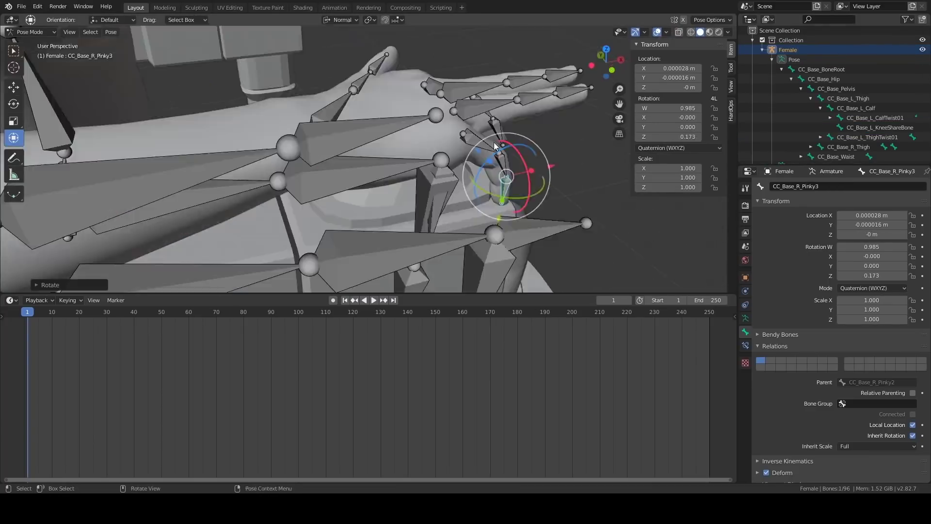
{"action": "left_click_drag", "start_coordinate": [388, 141], "coordinate": [391, 148]}
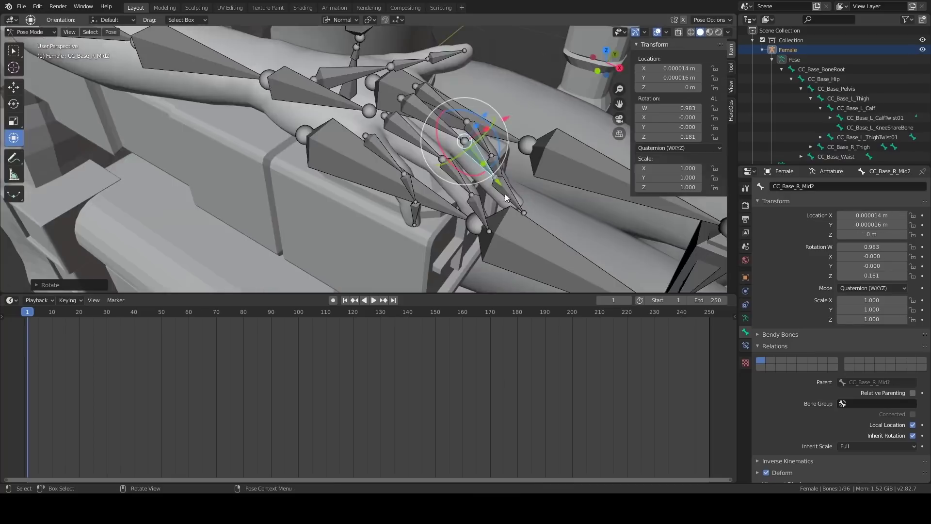
{"action": "left_click_drag", "start_coordinate": [332, 96], "coordinate": [325, 99]}
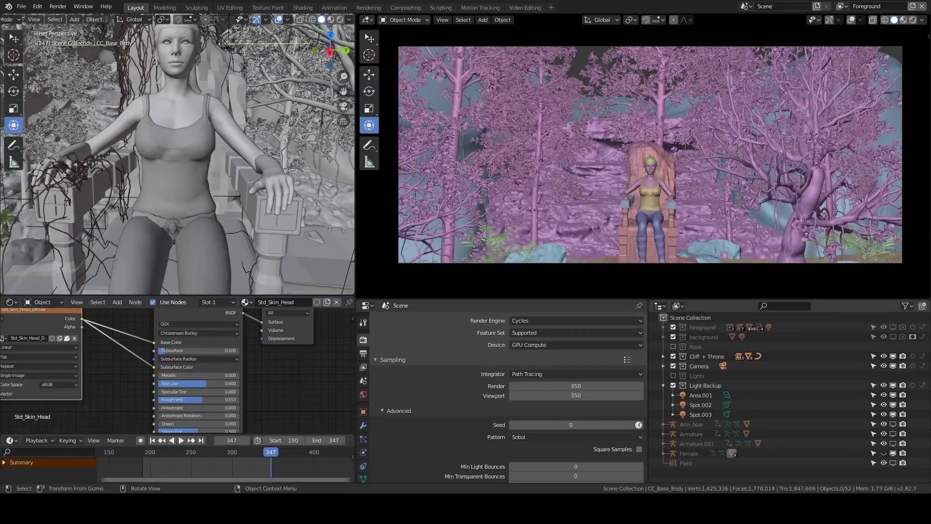
{"action": "left_click", "coordinate": [913, 20]}
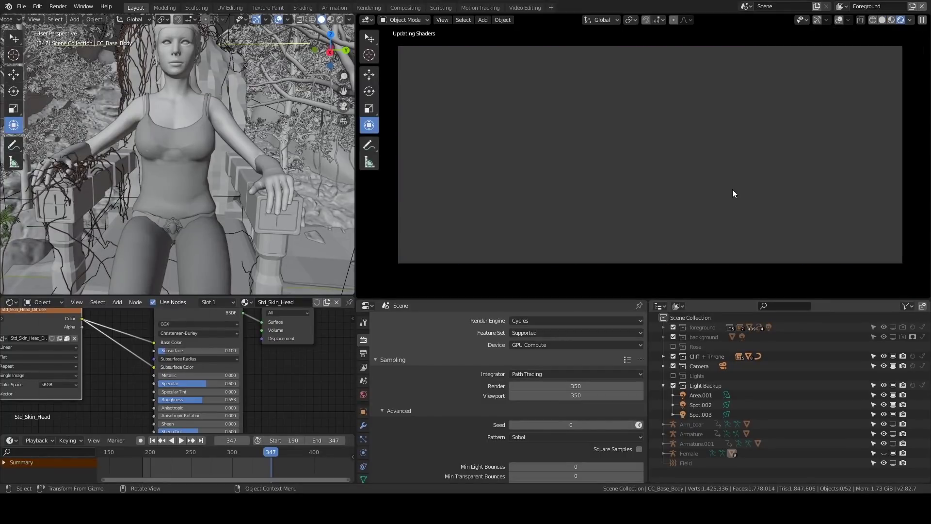
Maximize the rendered viewport and look through the scene camera.
{"action": "key", "text": "ctrl+space"}
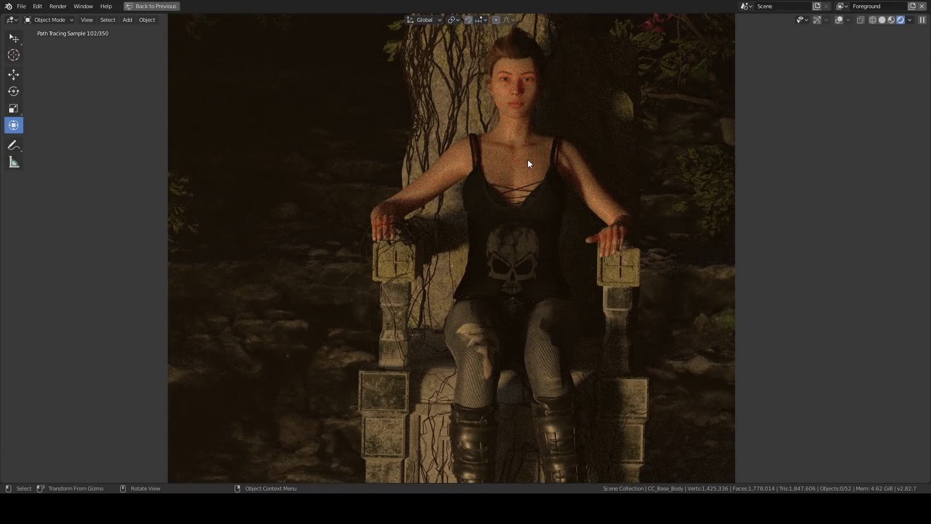
{"action": "key", "text": "KP_0"}
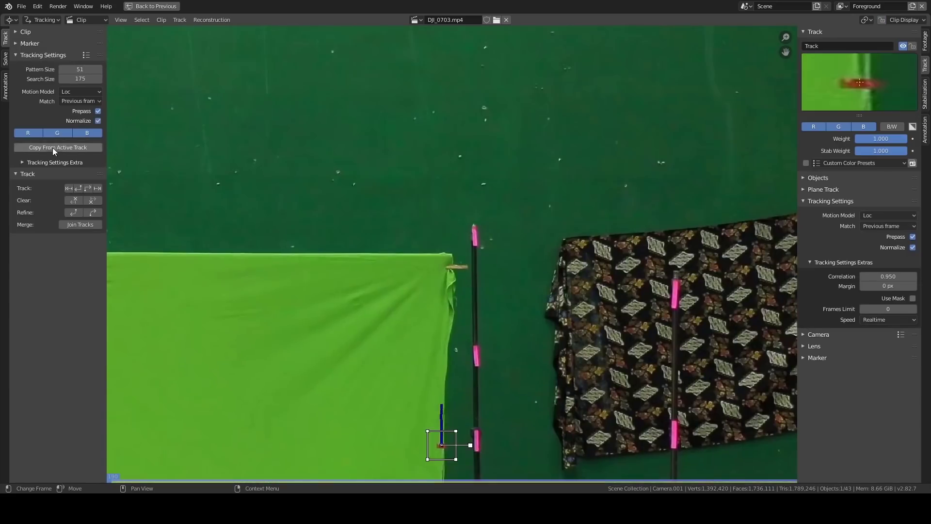
Lock the clip view to the selected track and scrub back to an earlier frame.
{"action": "key", "text": "l"}
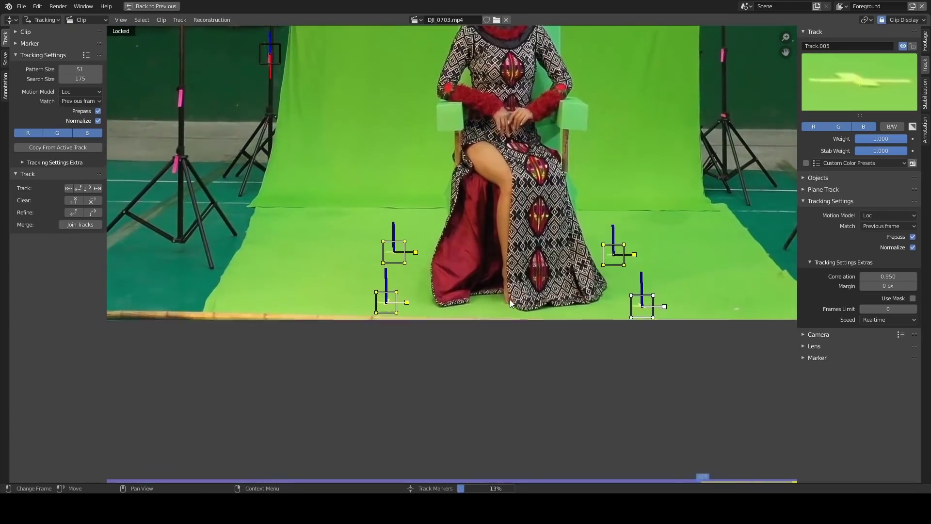
{"action": "left_click_drag", "start_coordinate": [703, 480], "coordinate": [262, 480]}
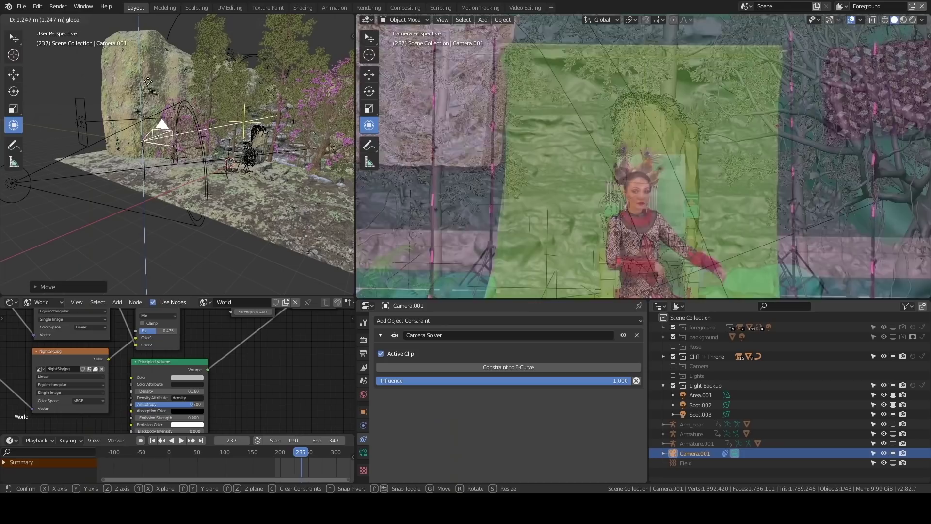
Cancel the camera move and maximize the 3D view, orbiting around the throne.
{"action": "key", "text": "Escape"}
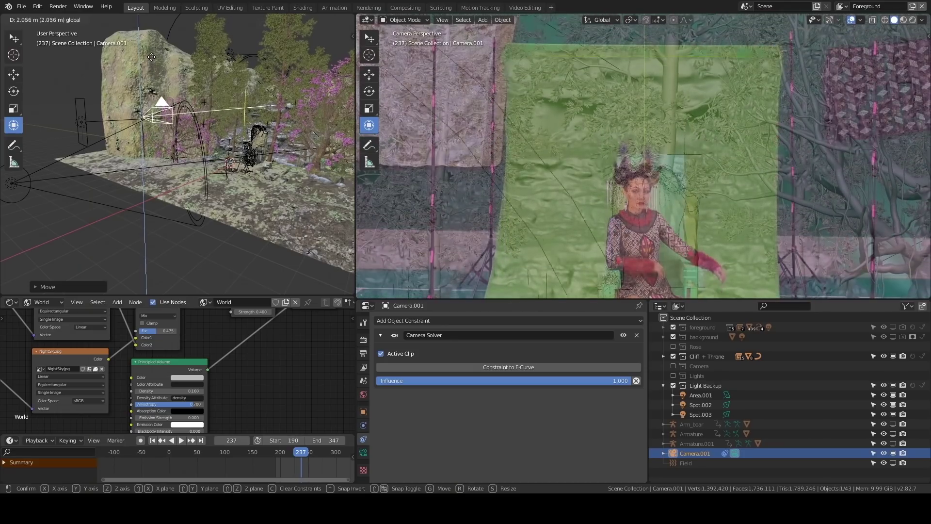
{"action": "mouse_move", "coordinate": [243, 173]}
{"action": "middle_mouse_down"}
{"action": "mouse_move", "coordinate": [235, 178]}
{"action": "mouse_move", "coordinate": [242, 185]}
{"action": "middle_mouse_up"}
{"action": "key", "text": "ctrl+space"}
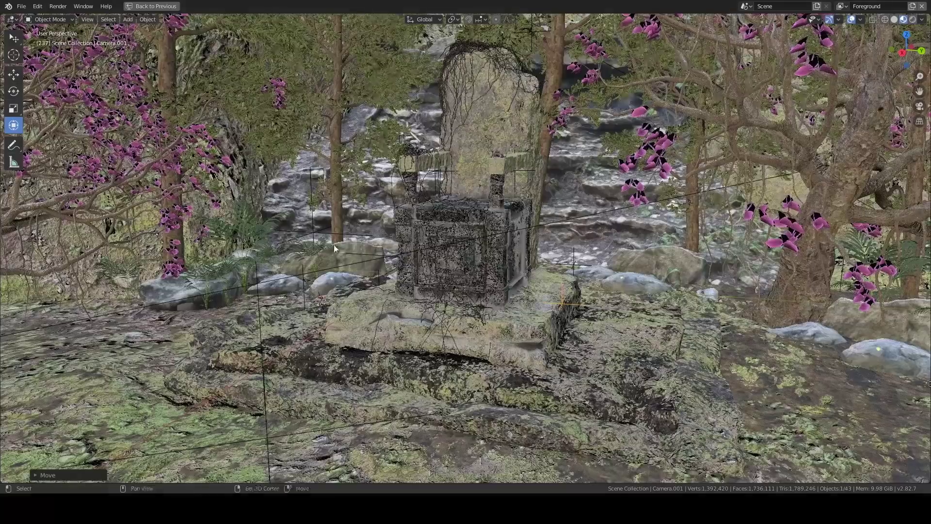
{"action": "middle_click_drag", "start_coordinate": [383, 214], "coordinate": [369, 192]}
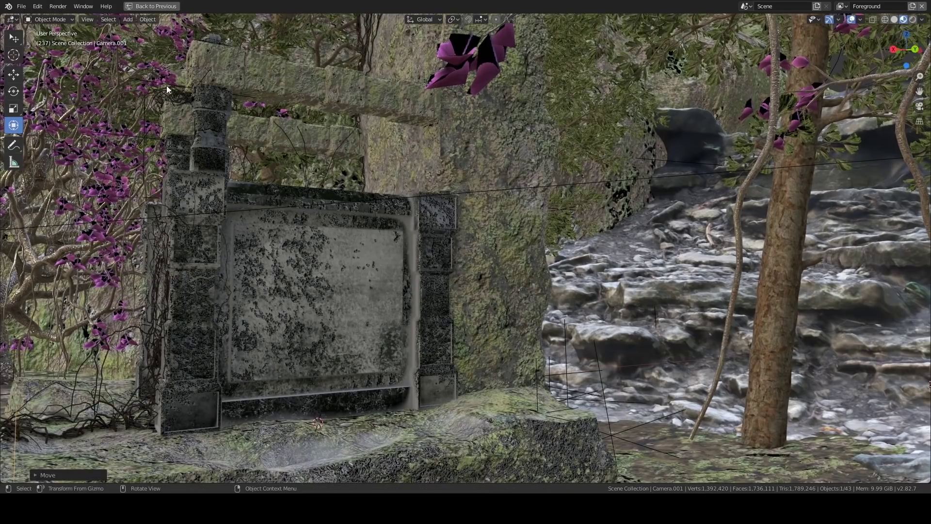
{"action": "middle_click_drag", "start_coordinate": [211, 91], "coordinate": [297, 151]}
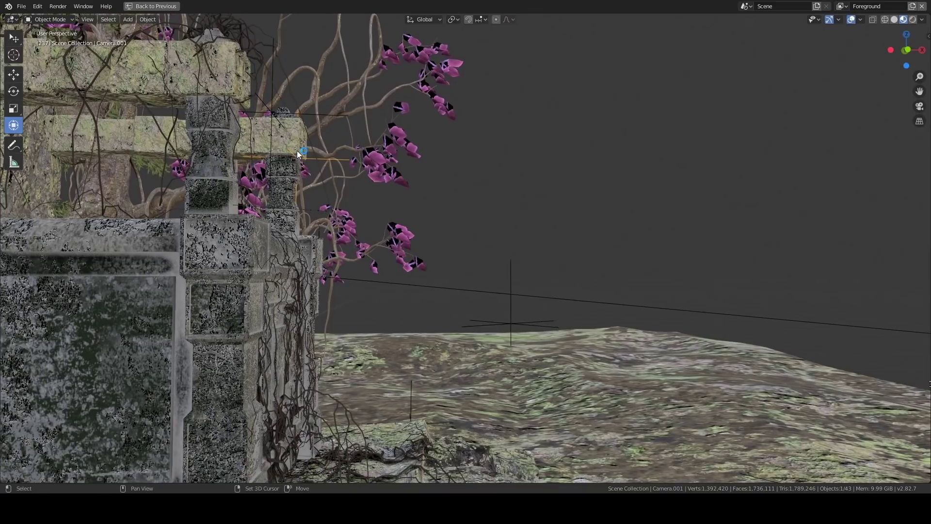
Snap the cursor to the camera, go to top view, and rotate around the 3D Cursor pivot.
{"action": "key", "text": "shift+s"}
{"action": "key", "text": "KP_7"}
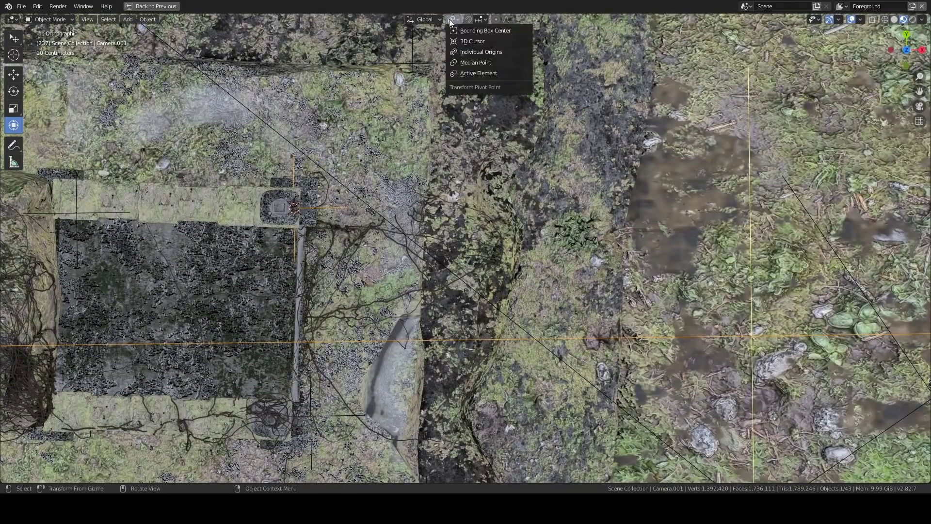
{"action": "left_click", "coordinate": [472, 42]}
{"action": "key", "text": "r"}
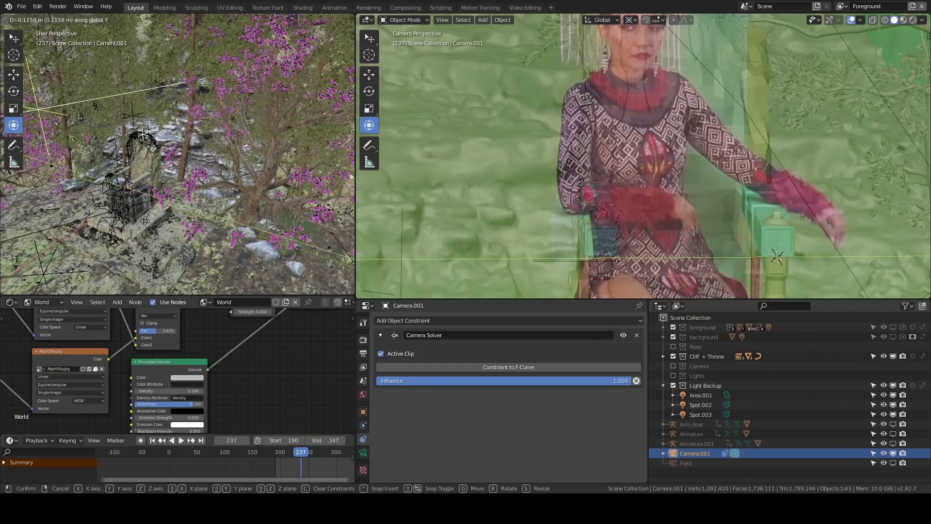
Confirm the camera's Y move, then play the animation in the maximized camera view from the start.
{"action": "left_click", "coordinate": [145, 221]}
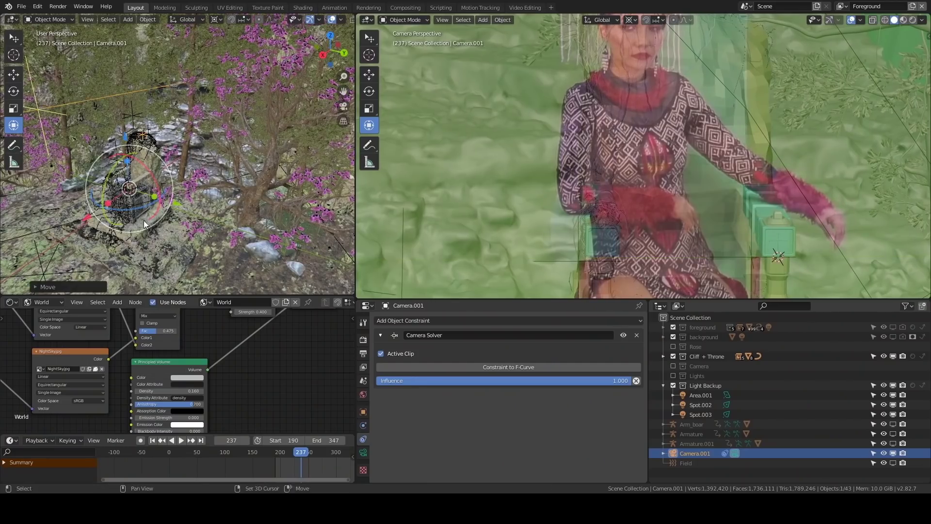
{"action": "key", "text": "space"}
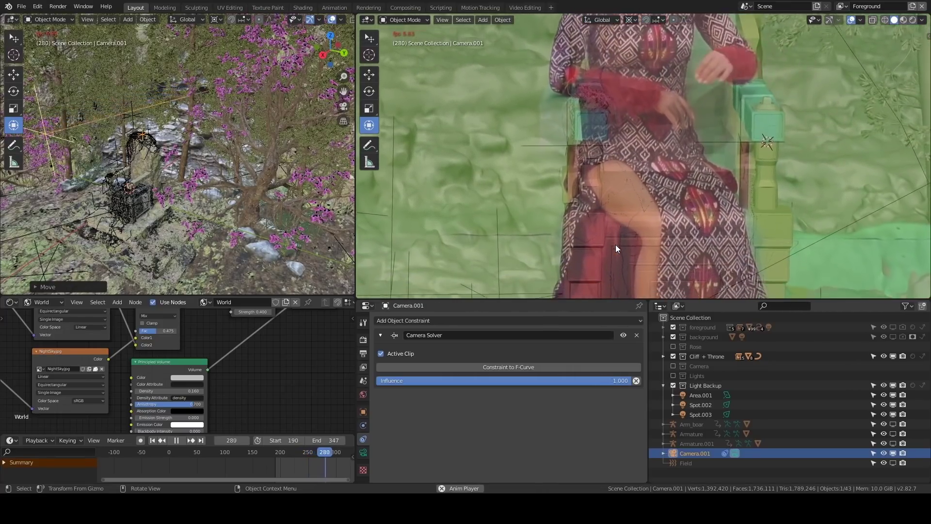
{"action": "key", "text": "ctrl+space"}
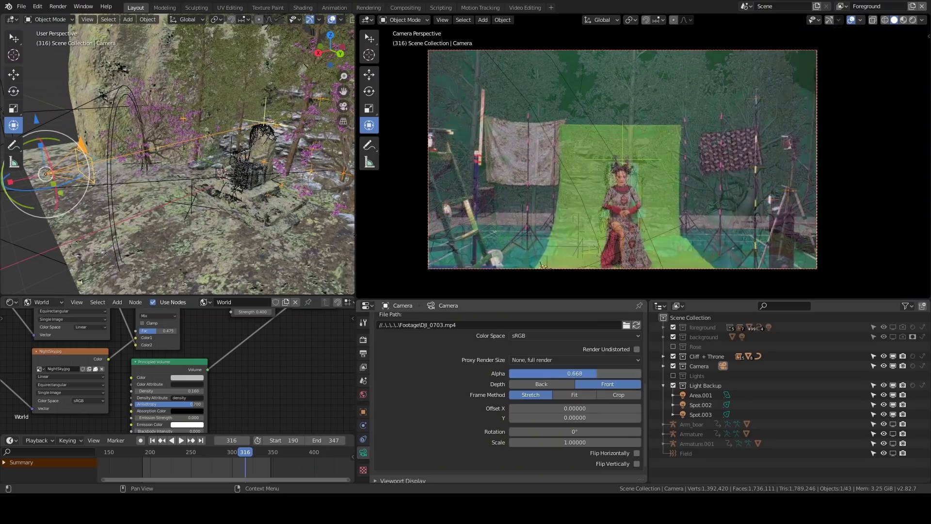
{"action": "key", "text": "ctrl+space"}
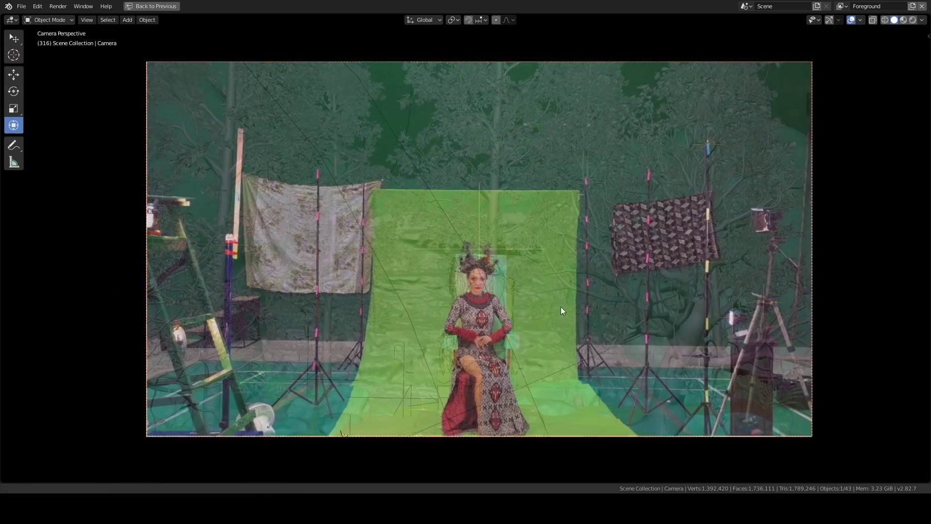
{"action": "key", "text": "space"}
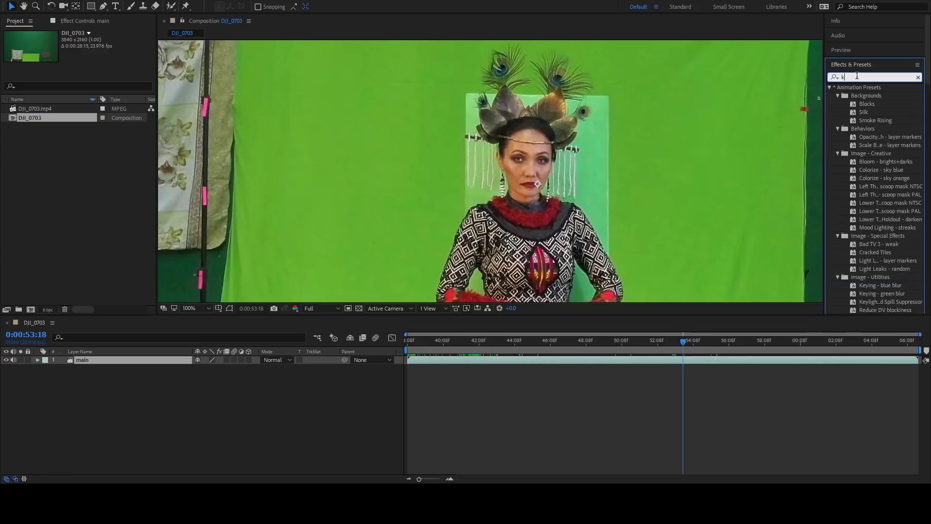
Apply Keylight to the footage and sample the green backdrop as the Screen Colour.
{"action": "left_click_drag", "start_coordinate": [866, 186], "coordinate": [624, 202]}
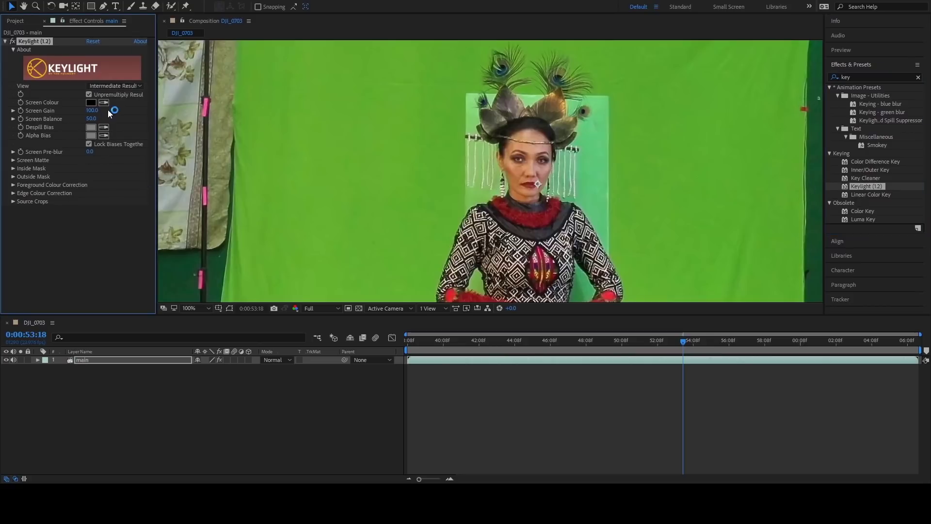
{"action": "left_click", "coordinate": [568, 158]}
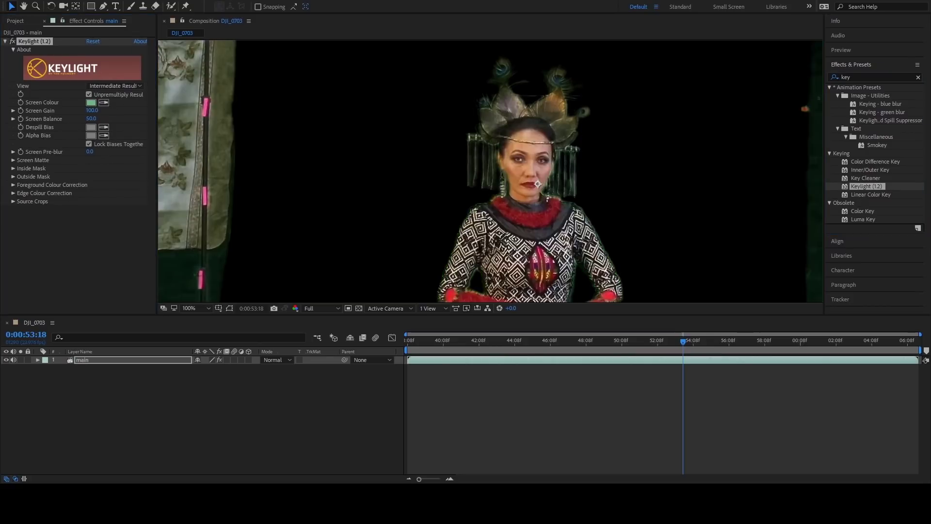
{"action": "scroll", "coordinate": [604, 174], "scroll_direction": "up", "scroll_amount": 1}
Add Lumetri Color to the layer and raise Basic Correction Contrast to 150.
{"action": "type", "text": "lumetri"}
{"action": "left_click_drag", "start_coordinate": [865, 97], "coordinate": [60, 39]}
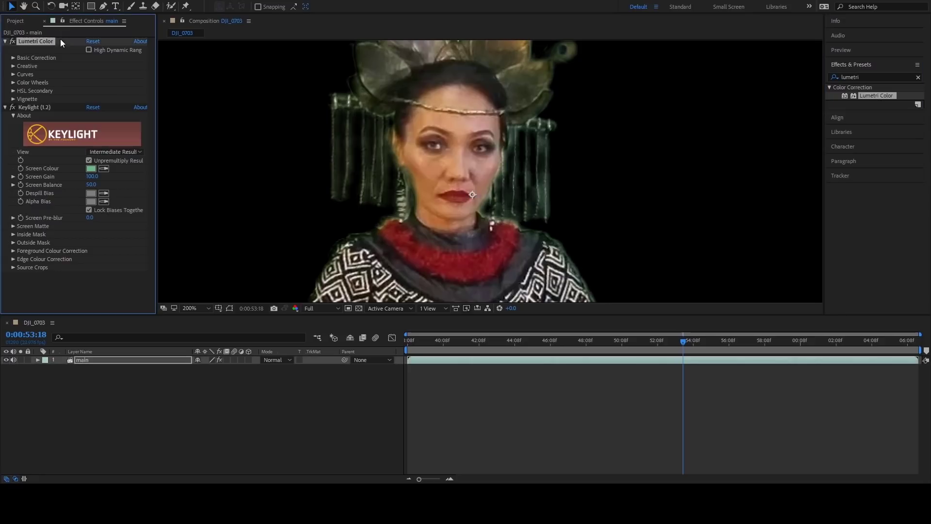
{"action": "left_click", "coordinate": [4, 107]}
{"action": "left_click", "coordinate": [13, 58]}
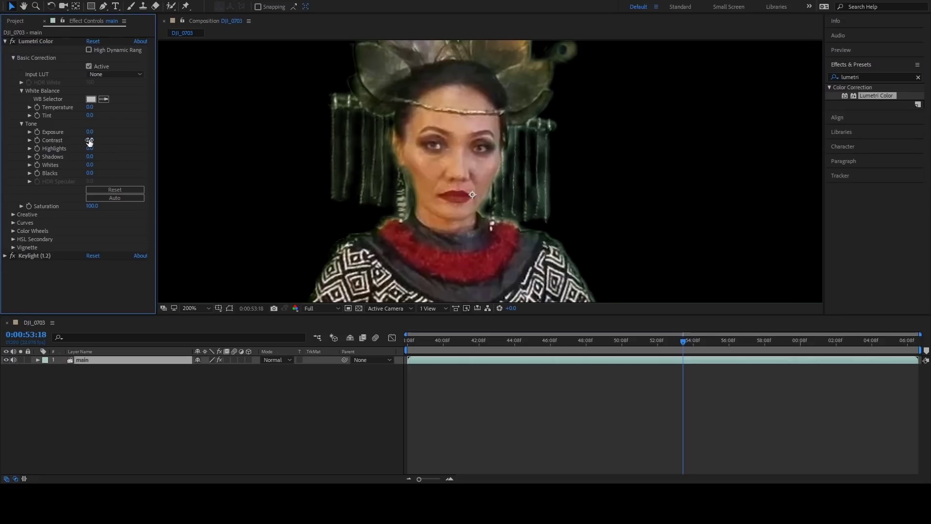
{"action": "left_click_drag", "start_coordinate": [90, 141], "coordinate": [208, 142]}
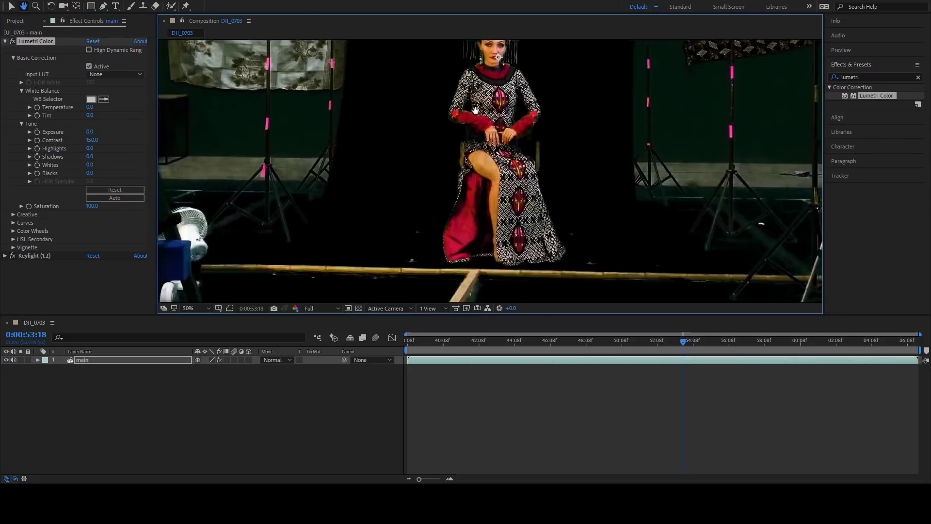
Pan around the footage to inspect the keyed edges and reopen Keylight's settings.
{"action": "left_click_drag", "start_coordinate": [448, 194], "coordinate": [475, 153]}
{"action": "left_click", "coordinate": [4, 256]}
{"action": "scroll", "coordinate": [80, 220], "scroll_direction": "down", "scroll_amount": 3}
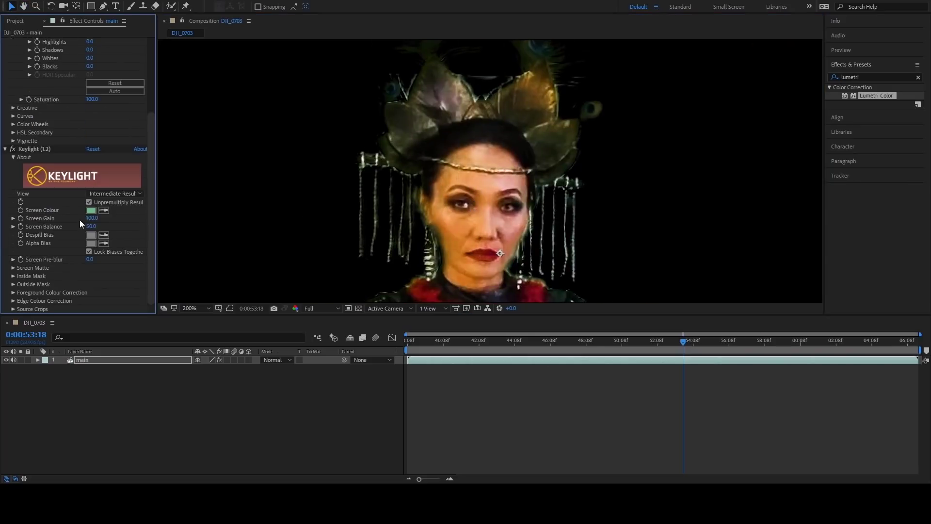
{"action": "key", "text": "space"}
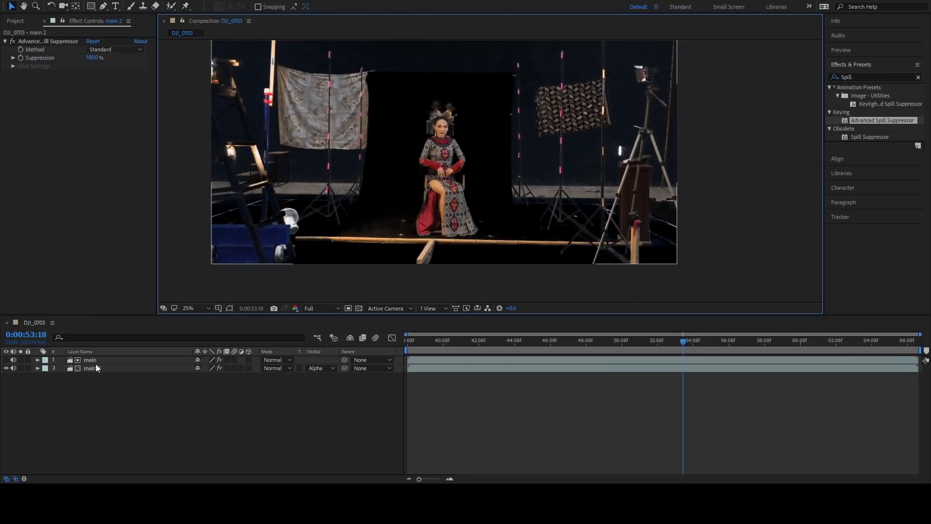
Draw a rectangle mask around the seated actress.
{"action": "key", "text": "q"}
{"action": "left_click_drag", "start_coordinate": [397, 90], "coordinate": [500, 236]}
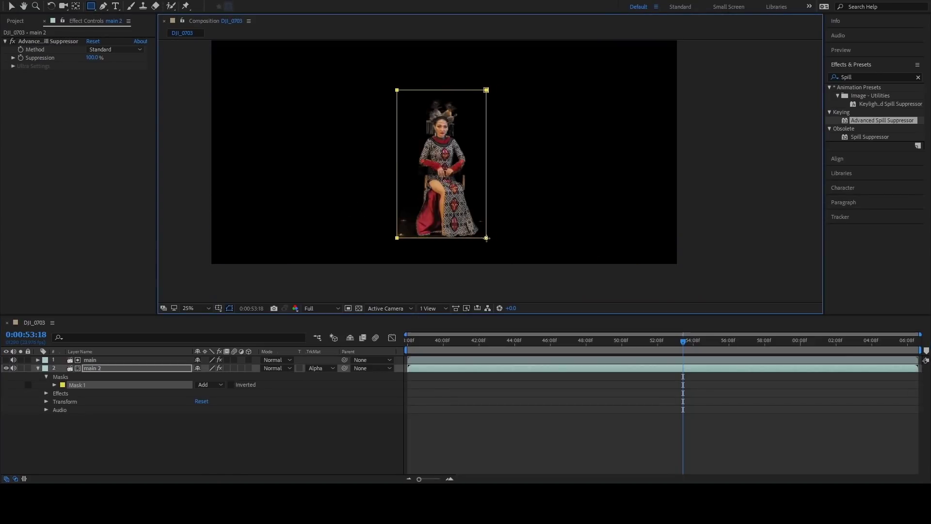
{"action": "key", "text": "period"}
{"action": "key", "text": "period"}
{"action": "key", "text": "period"}
{"action": "key", "text": "period"}
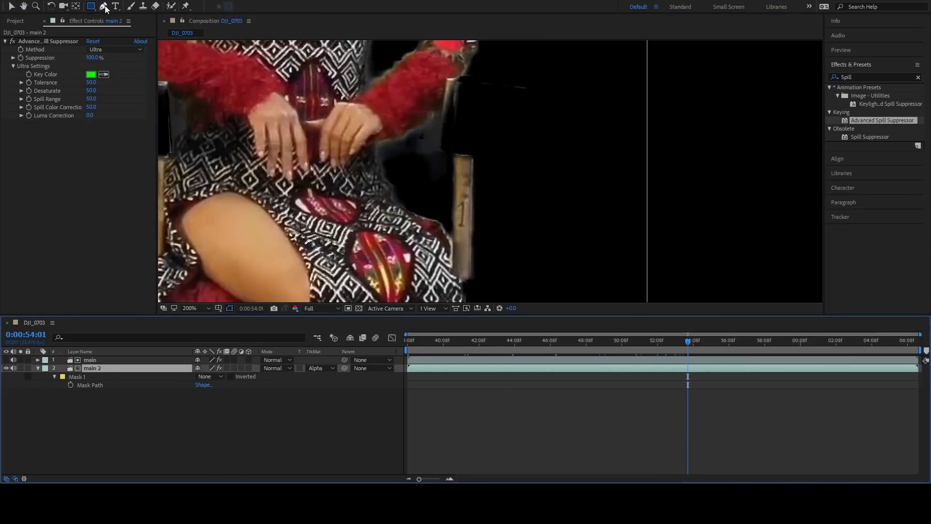
Draw subtracting pen masks over the chair gaps and track the masks forward.
{"action": "left_click", "coordinate": [103, 6]}
{"action": "left_click", "coordinate": [449, 146]}
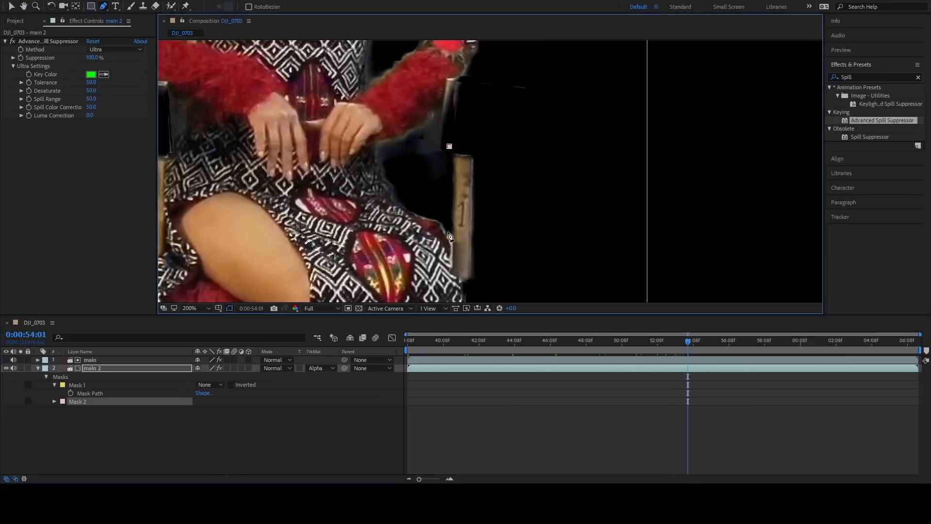
{"action": "left_click", "coordinate": [480, 146]}
{"action": "left_click", "coordinate": [449, 146]}
{"action": "left_click", "coordinate": [209, 401]}
{"action": "left_click", "coordinate": [214, 426]}
{"action": "left_click_drag", "start_coordinate": [166, 154], "coordinate": [368, 131]}
{"action": "left_click", "coordinate": [340, 127]}
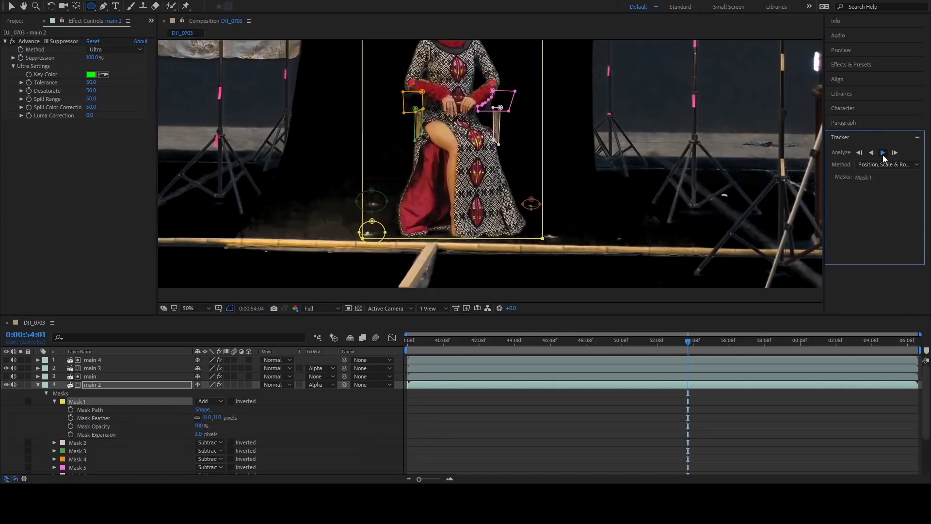
{"action": "left_click", "coordinate": [882, 153]}
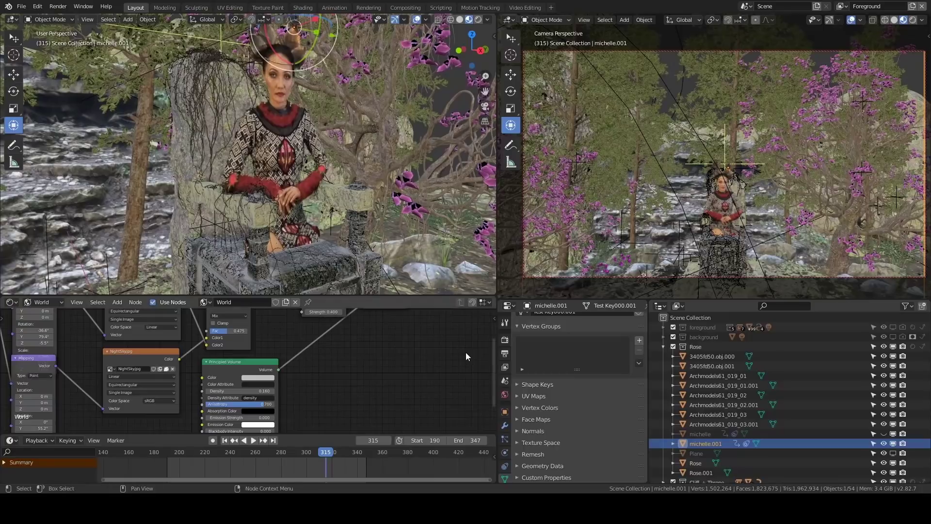
Toggle michelle.001's Copy Location constraint off and on to compare positions.
{"action": "left_click", "coordinate": [504, 429]}
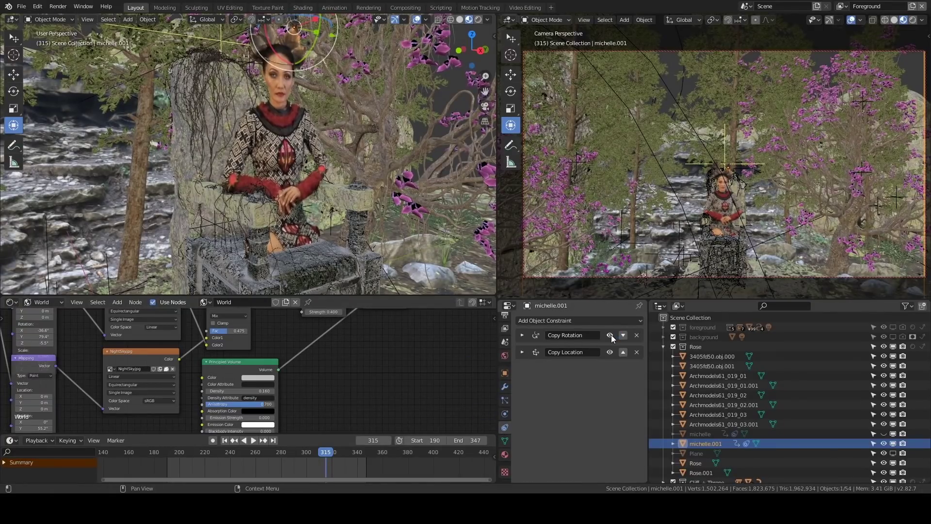
{"action": "left_click", "coordinate": [610, 352]}
{"action": "left_click", "coordinate": [609, 352]}
{"action": "left_click", "coordinate": [609, 352]}
{"action": "left_click", "coordinate": [609, 352]}
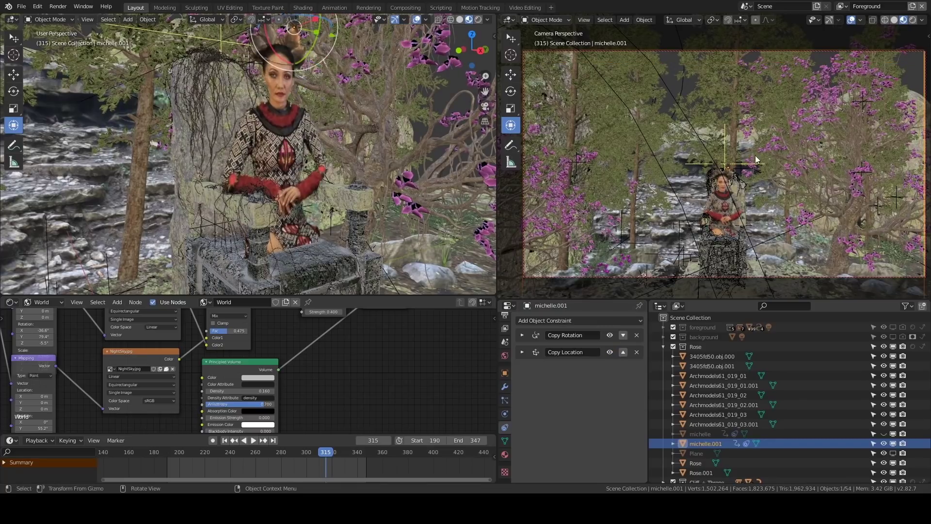
Leave Copy Location's X axis unchecked, then play the animation to check the image plane.
{"action": "left_click", "coordinate": [521, 353]}
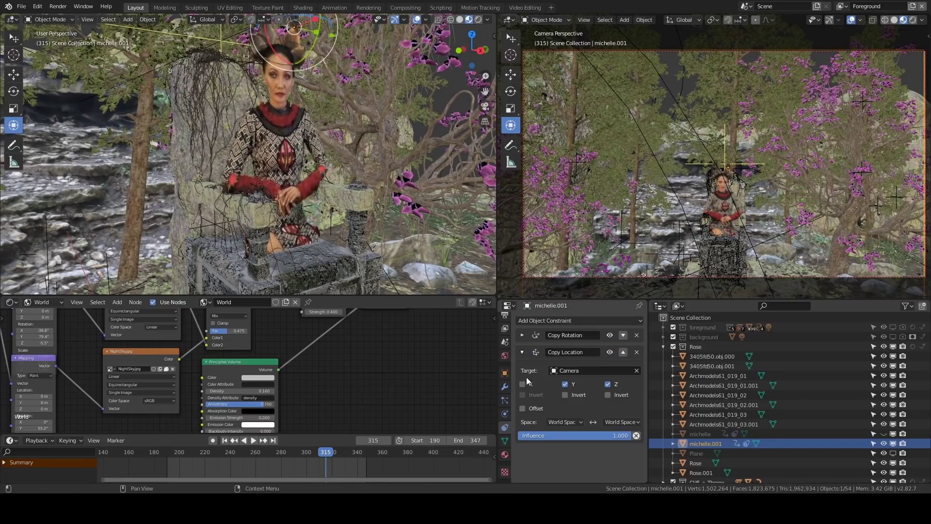
{"action": "left_click", "coordinate": [523, 385]}
{"action": "key", "text": "KP_Decimal"}
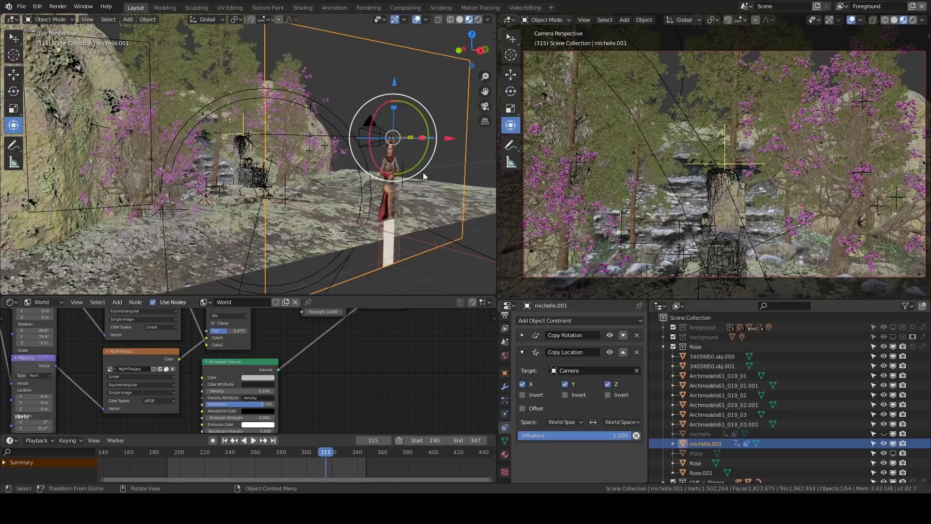
{"action": "left_click", "coordinate": [523, 384]}
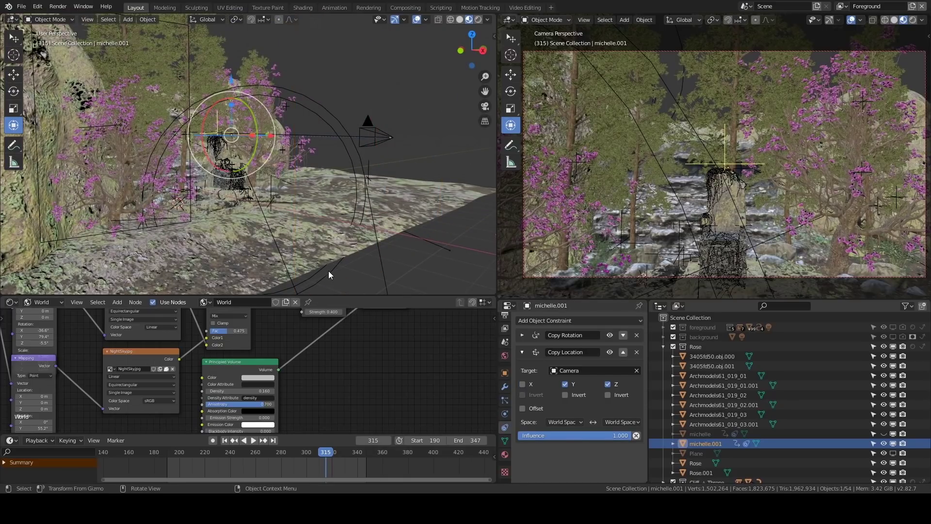
{"action": "key", "text": "Left"}
{"action": "middle_click_drag", "start_coordinate": [243, 161], "coordinate": [251, 138]}
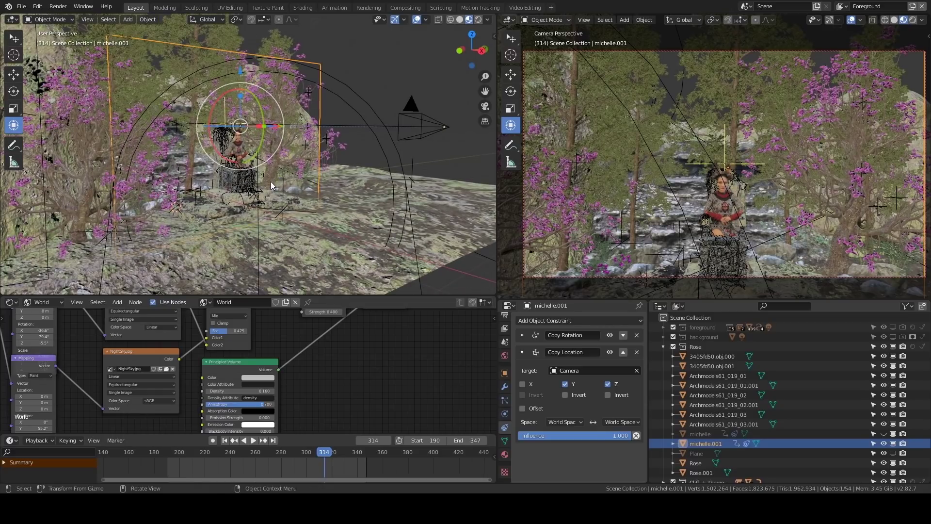
{"action": "key", "text": "space"}
{"action": "middle_click_drag", "start_coordinate": [270, 181], "coordinate": [266, 214]}
Select michelle, then view the camera shot in Rendered shading maximized to the full window.
{"action": "left_click", "coordinate": [331, 153]}
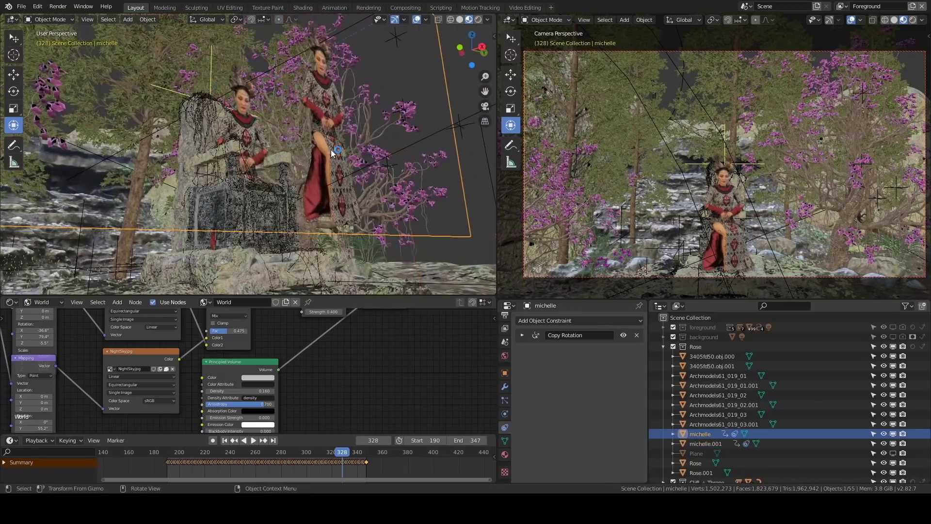
{"action": "middle_click_drag", "start_coordinate": [331, 154], "coordinate": [203, 193]}
{"action": "scroll", "coordinate": [735, 243], "scroll_direction": "up", "scroll_amount": 5}
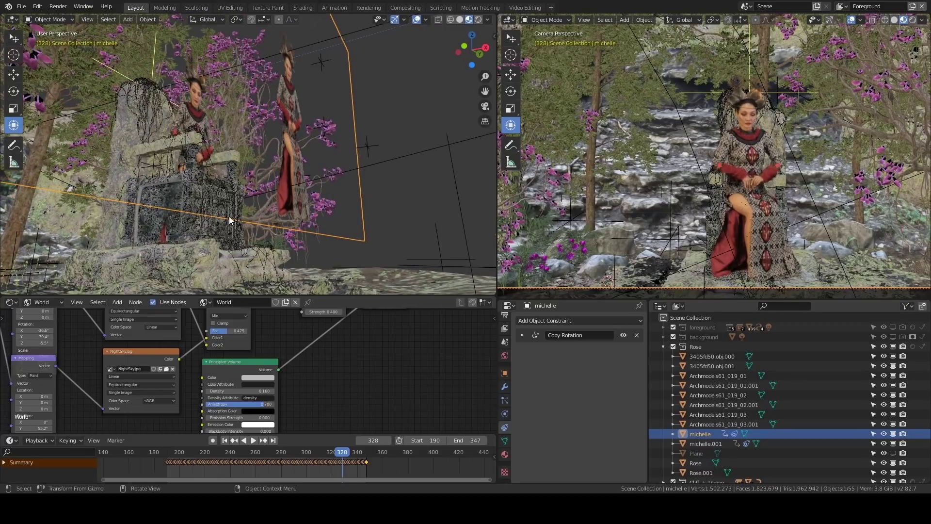
{"action": "middle_click_drag", "start_coordinate": [230, 221], "coordinate": [254, 233]}
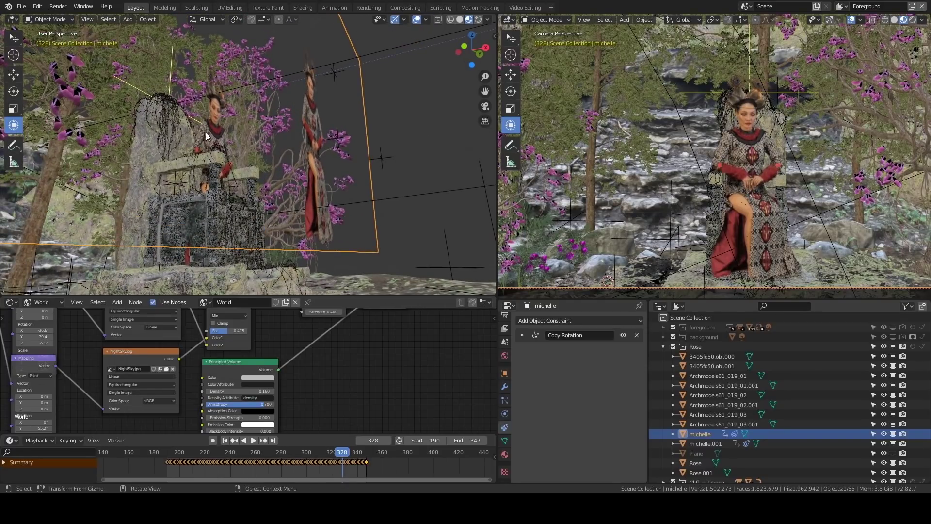
{"action": "middle_click_drag", "start_coordinate": [206, 137], "coordinate": [252, 179]}
{"action": "scroll", "coordinate": [796, 182], "scroll_direction": "down", "scroll_amount": 4}
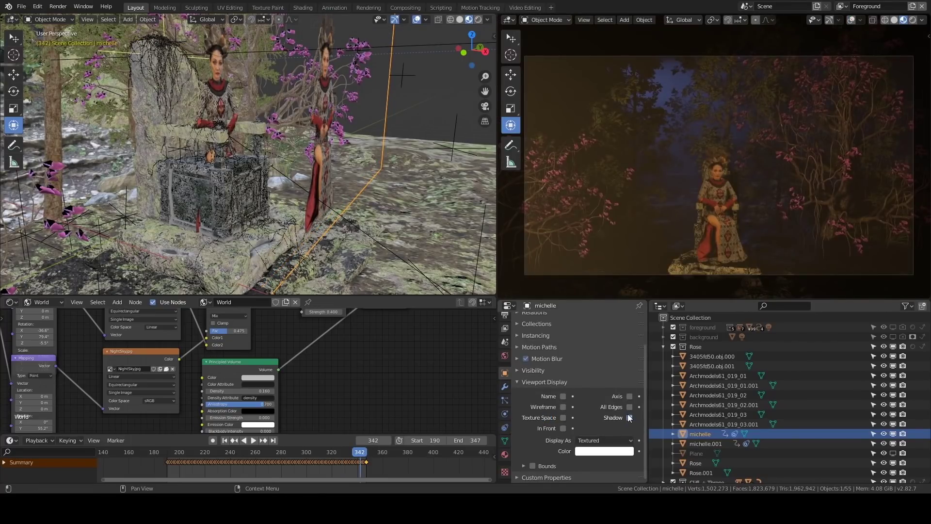
{"action": "left_click", "coordinate": [913, 20]}
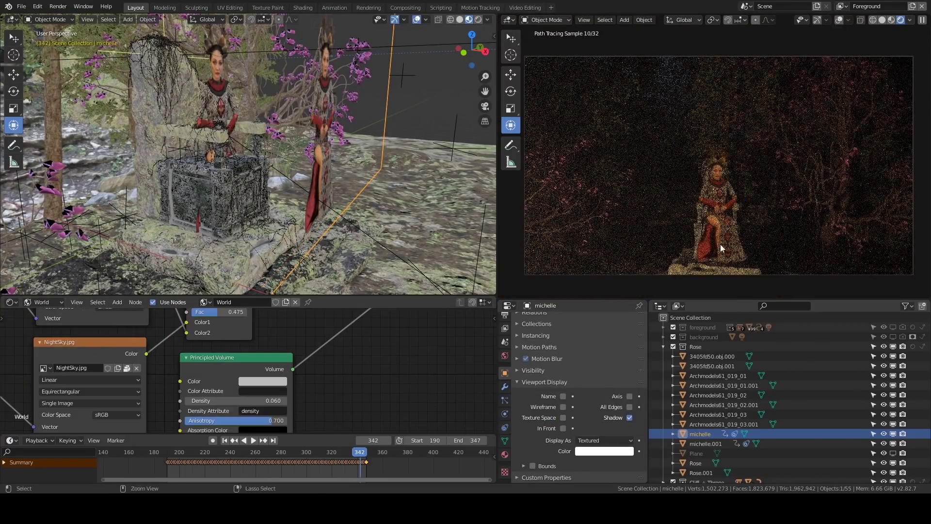
{"action": "key", "text": "ctrl+space"}
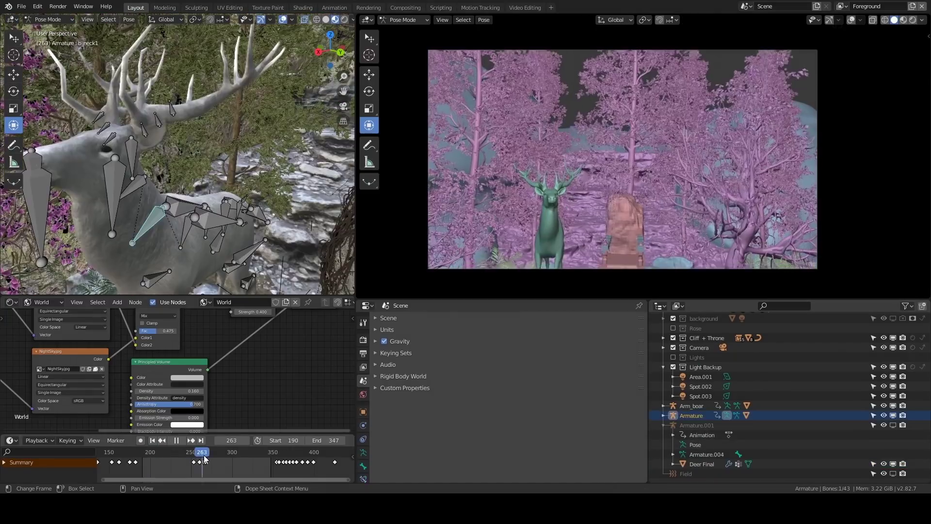
Scrub the deer's animation to frame 247 and inspect its fur up close.
{"action": "mouse_move", "coordinate": [204, 459]}
{"action": "left_mouse_down"}
{"action": "mouse_move", "coordinate": [233, 456]}
{"action": "mouse_move", "coordinate": [156, 459]}
{"action": "mouse_move", "coordinate": [191, 464]}
{"action": "left_mouse_up"}
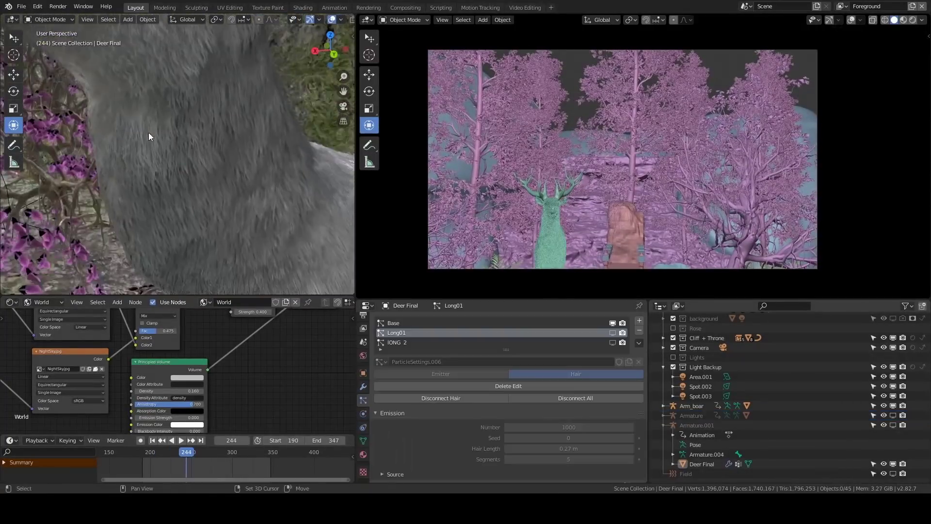
{"action": "middle_click_drag", "start_coordinate": [148, 132], "coordinate": [144, 158]}
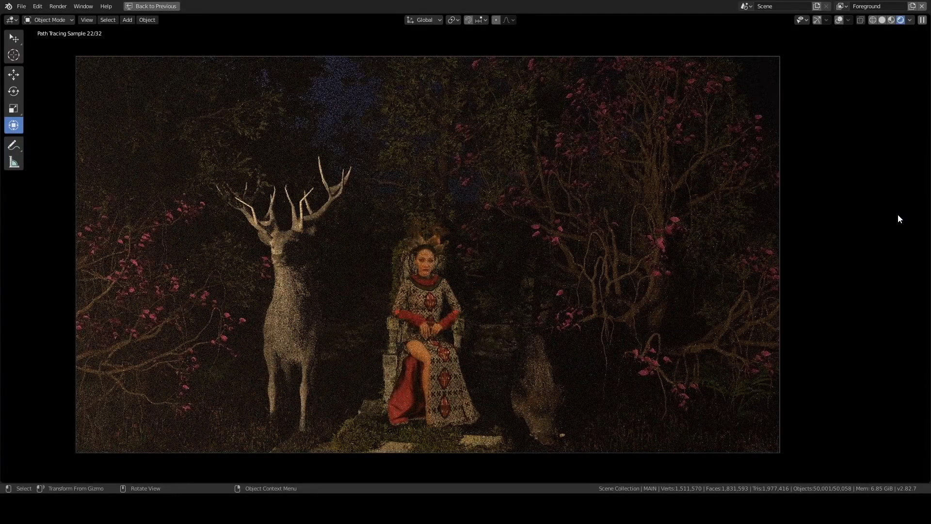
Lower the camera framing to reveal the starry sky, letting Cycles finish all 32 samples.
{"action": "key", "text": "Right"}
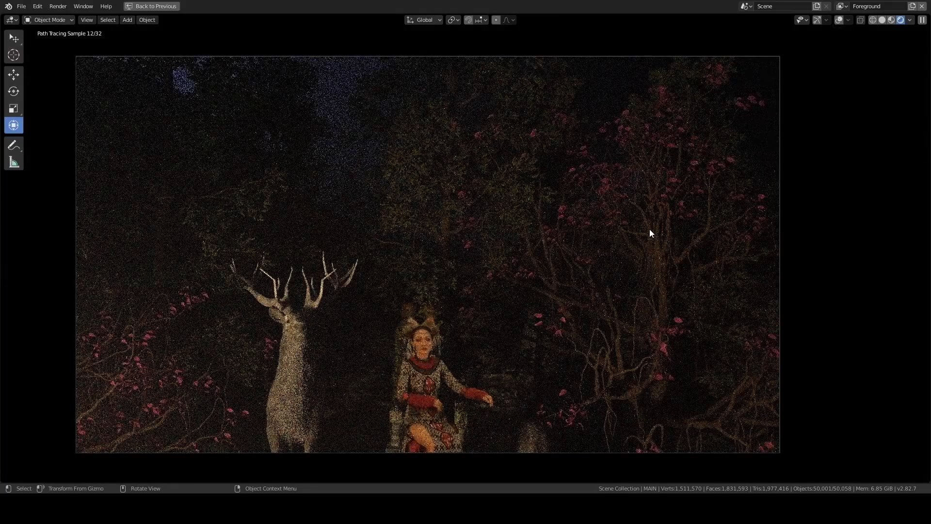